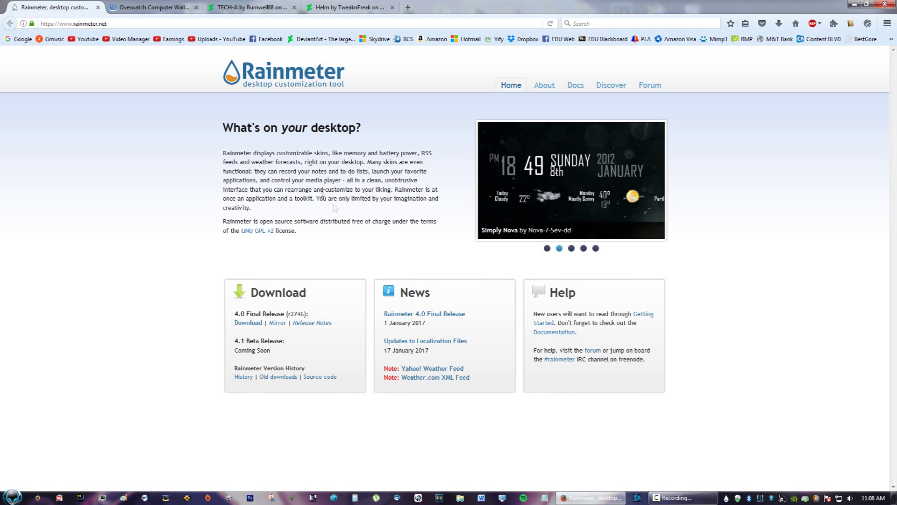
Step: Show the rainmeter.net home page, with its 4.0 Final Release download section, in Firefox
right_click(744, 453)
Step: Open Rainmeter's Manage window from the tray icon, then bring Firefox back to the front
key("Escape")
right_click(726, 499)
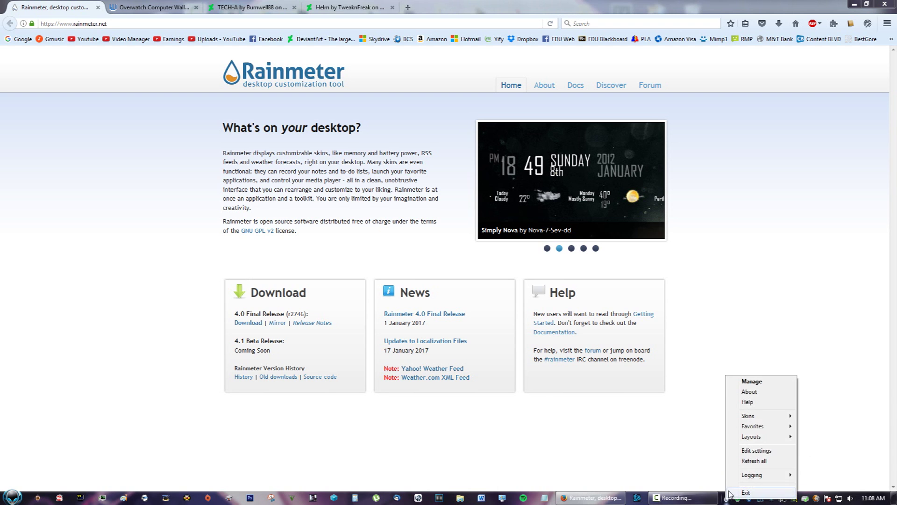
left_click(751, 383)
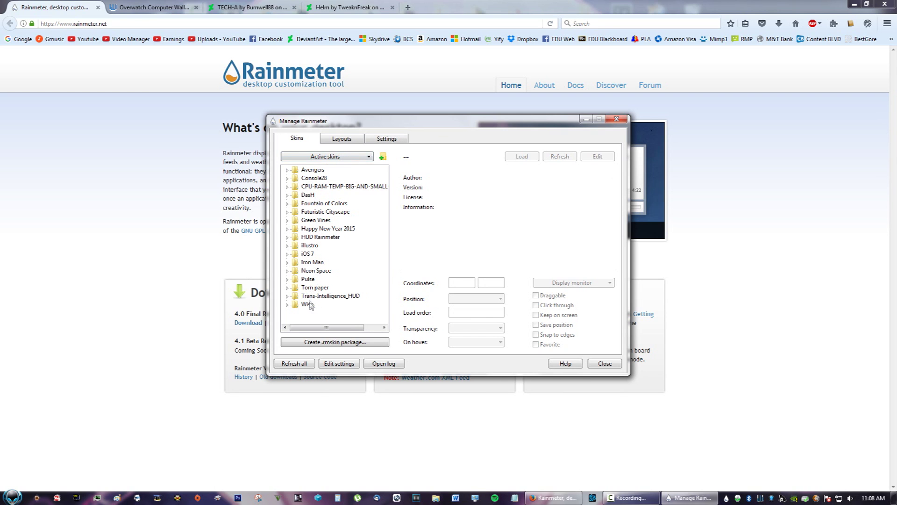
left_click(11, 104)
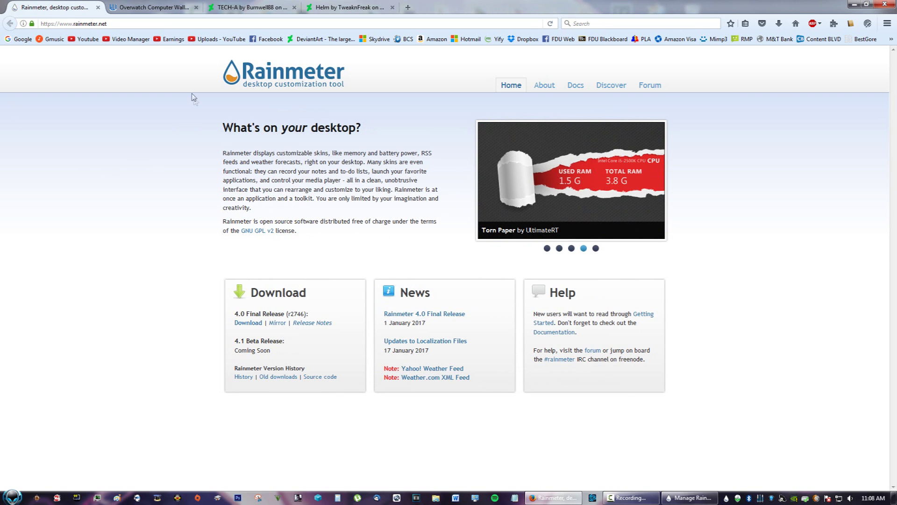
Step: Set the Overwatch wallpaper image as the desktop background with Position Center
left_click(155, 8)
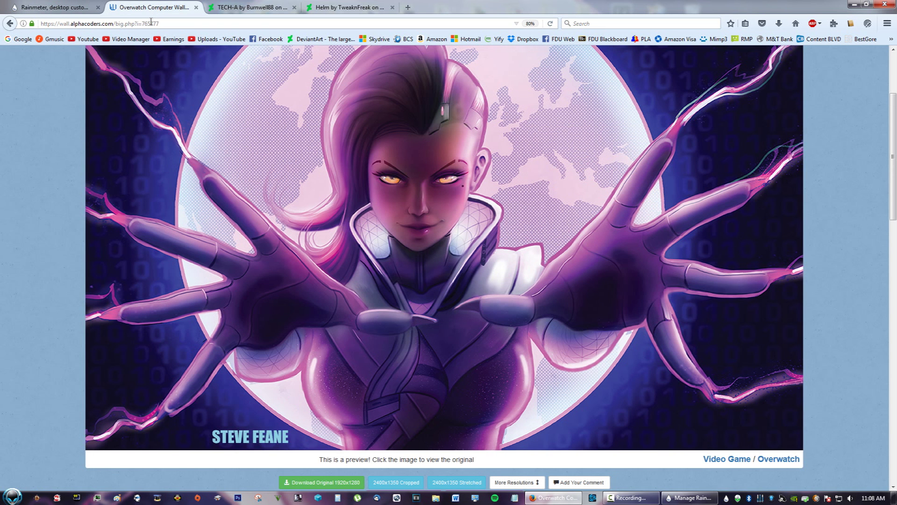
right_click(437, 248)
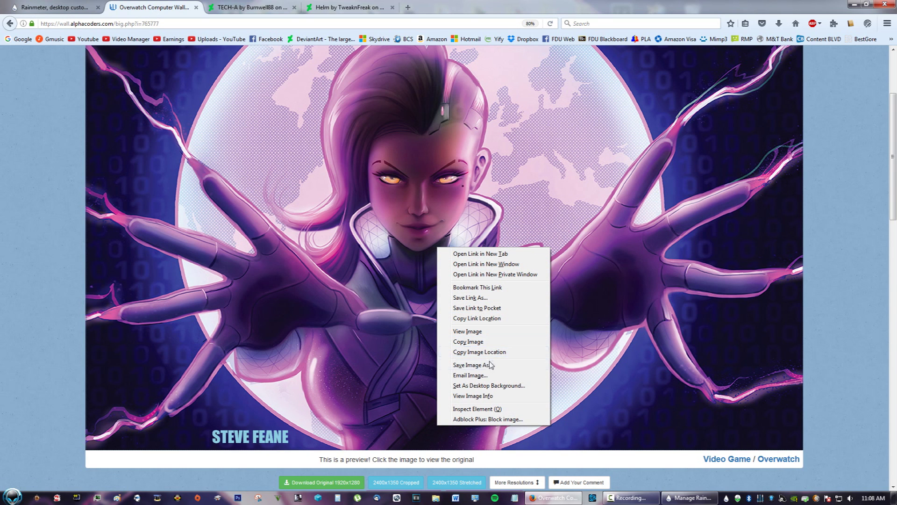
left_click(486, 386)
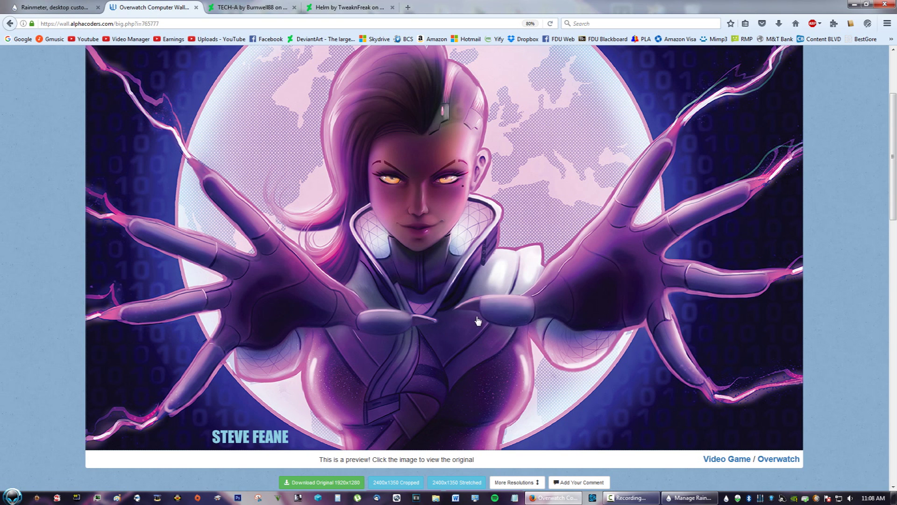
left_click(421, 201)
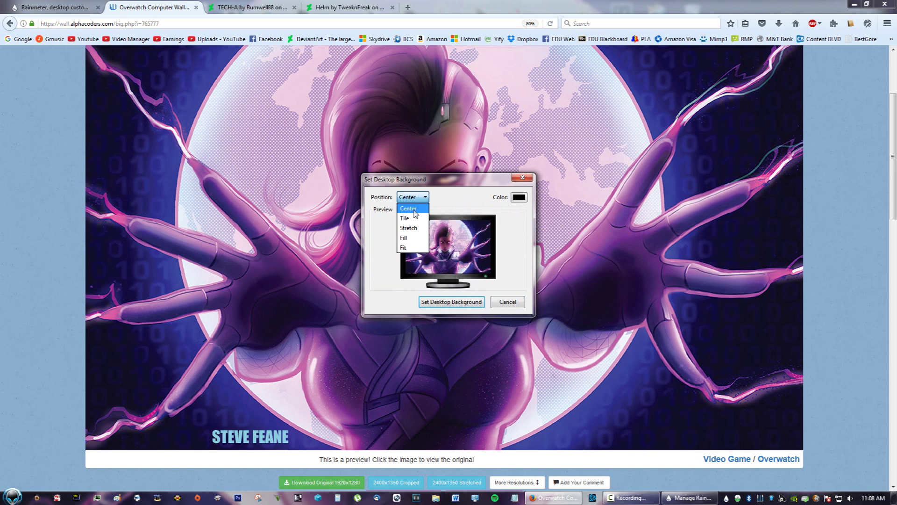
left_click(414, 210)
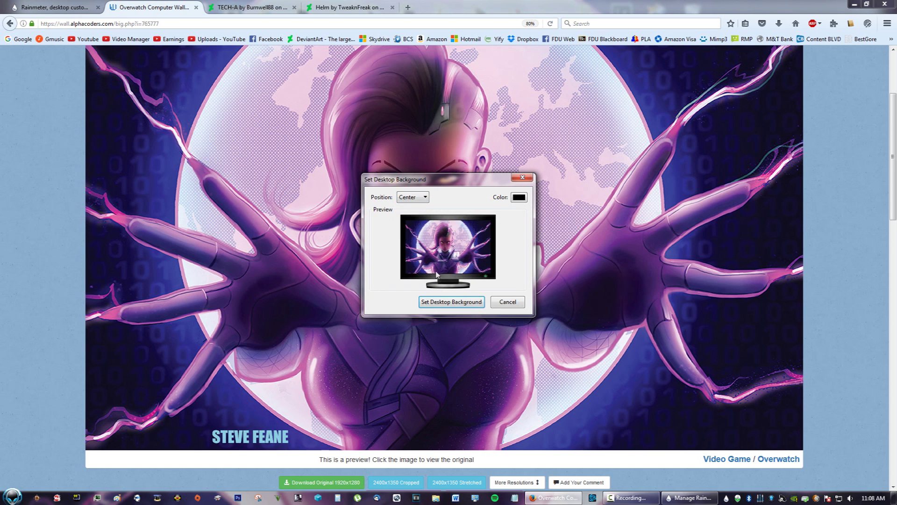
left_click(440, 304)
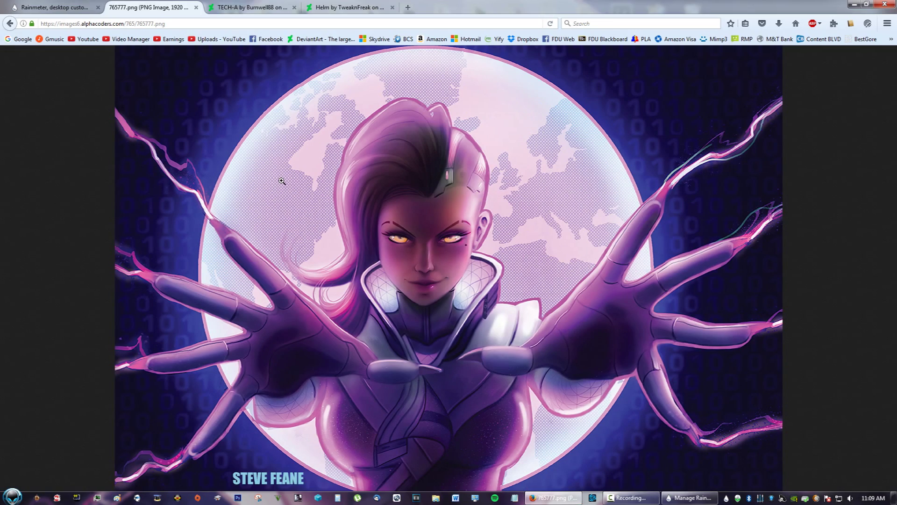
Step: Download tech_a_by_burnwell88-d4xz7ah(1).rar from the TECH-A DeviantArt page
left_click(260, 11)
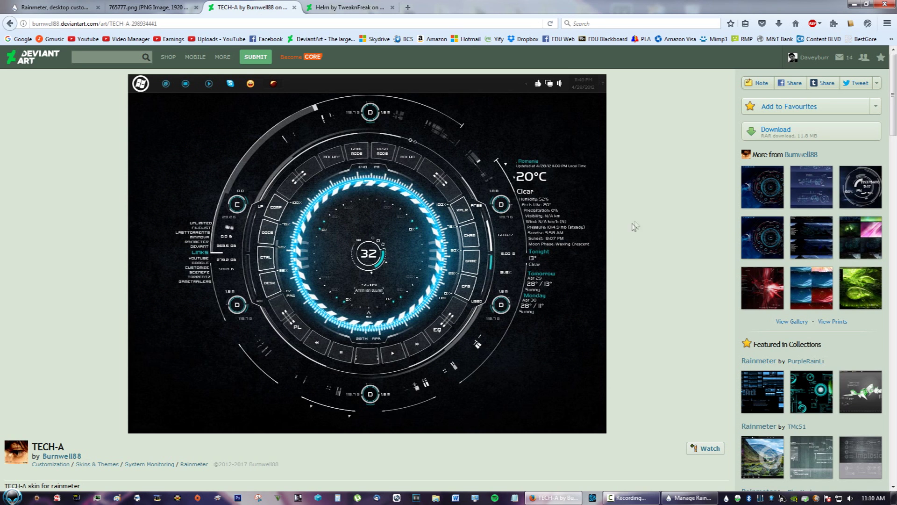
left_click(763, 136)
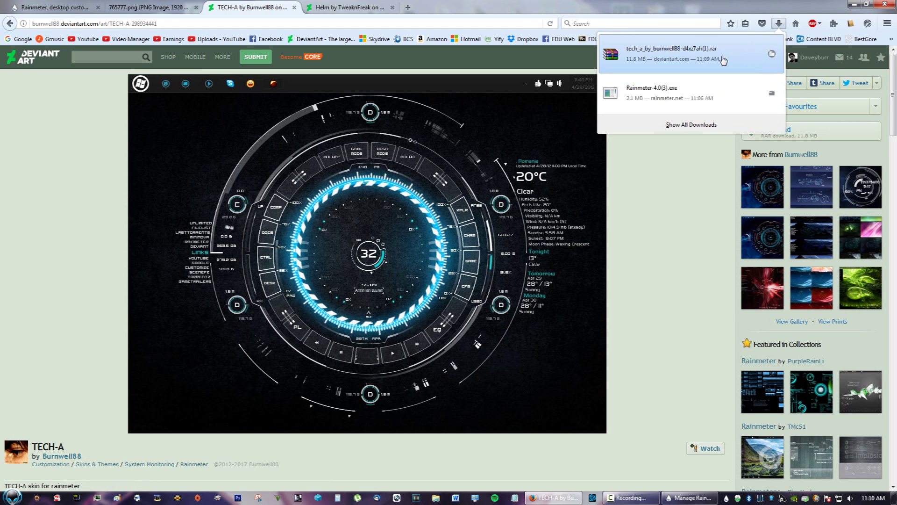
Step: Install TECH-A.rmskin from the archive's SKIN folder, then minimize WinRAR and Firefox
left_click(723, 60)
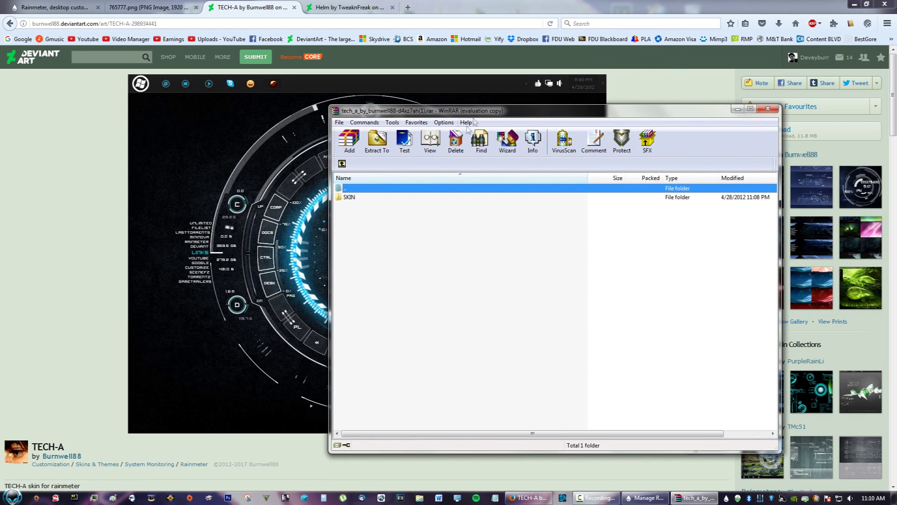
key("Escape")
double_click(445, 200)
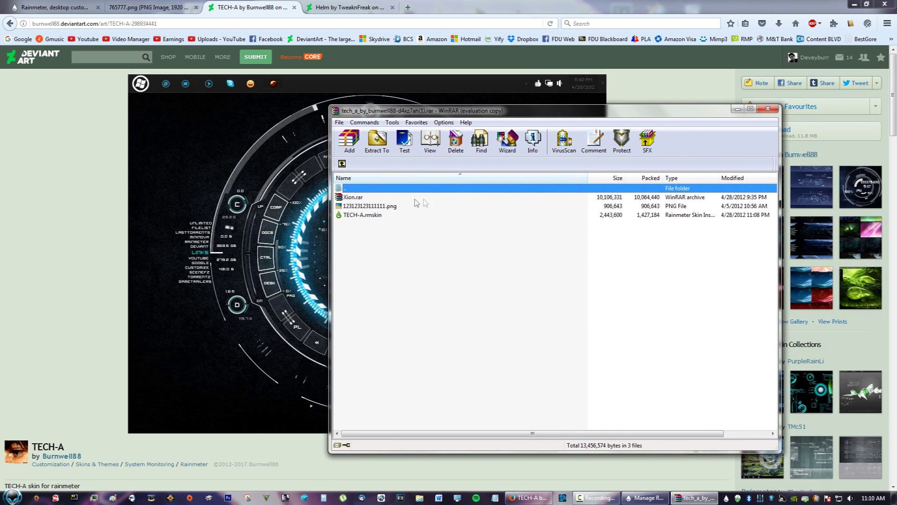
double_click(374, 215)
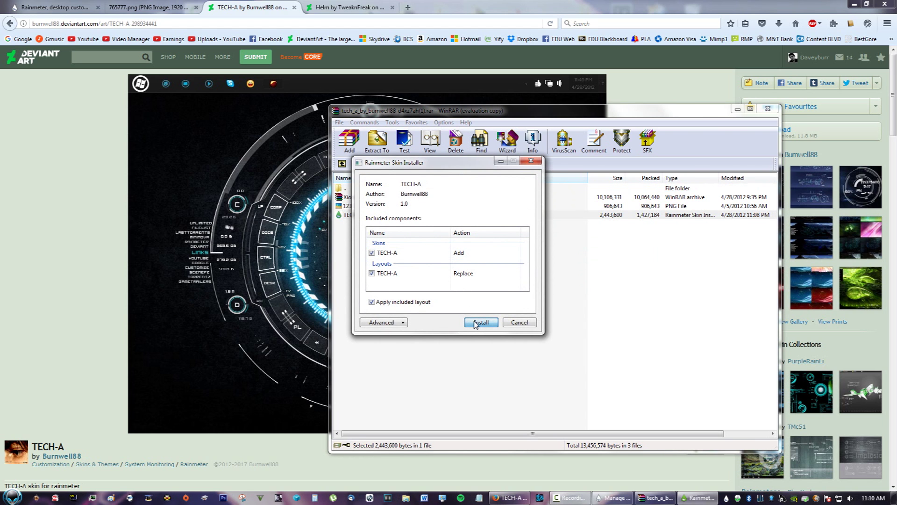
left_click(480, 322)
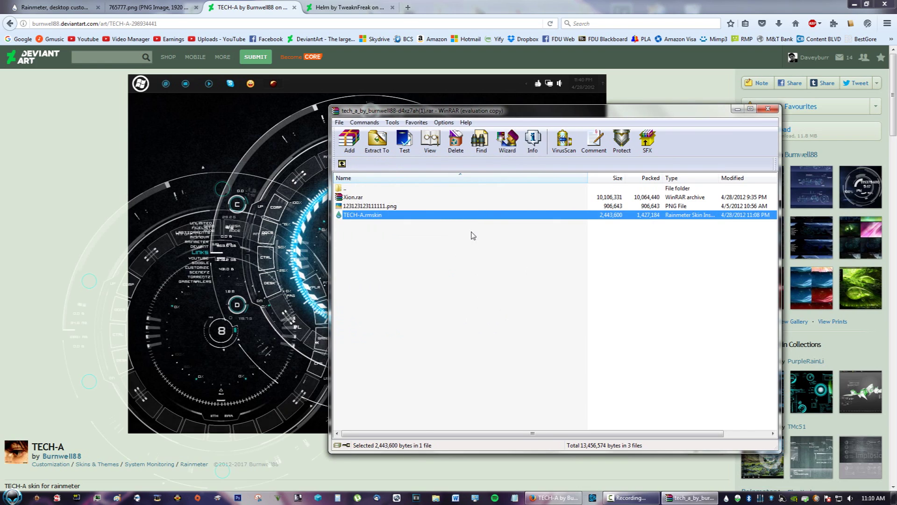
left_click(738, 109)
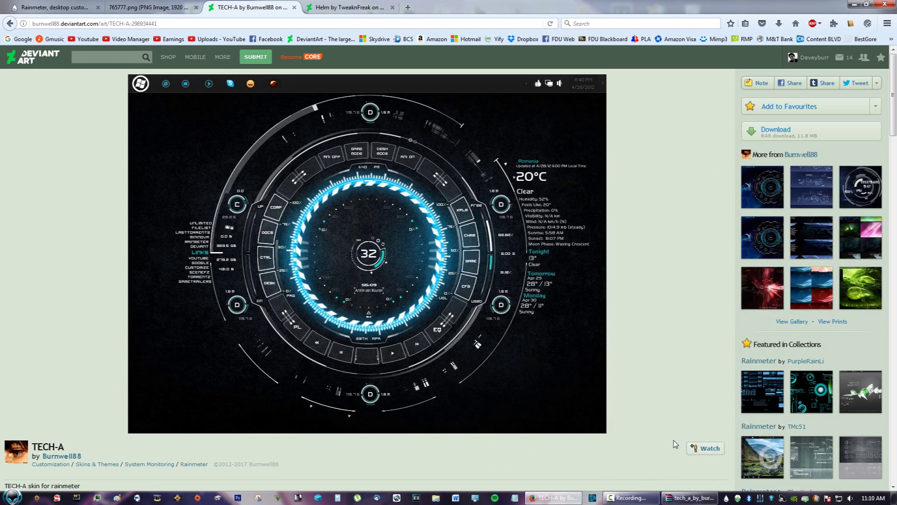
left_click(567, 497)
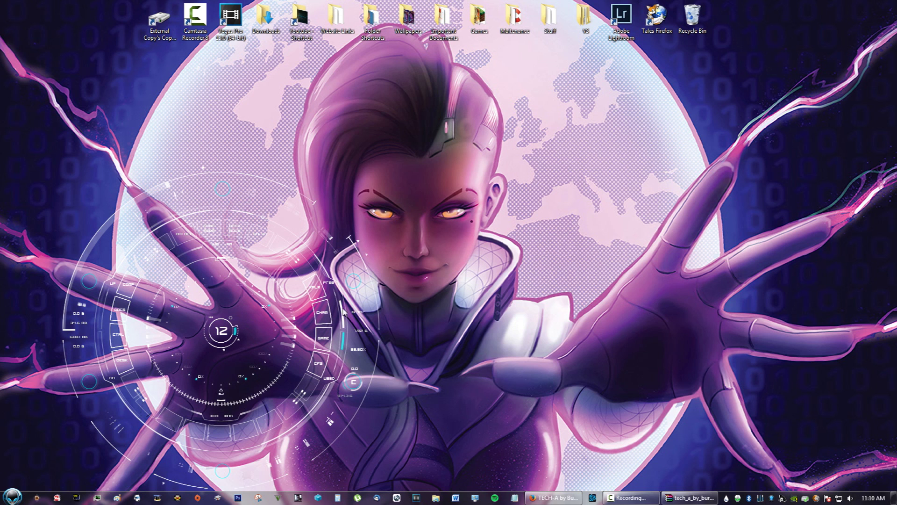
Step: Drag the TECH-A HUD skin until it sits centred over the wallpaper character's left hand
left_click_drag(344, 322, 413, 317)
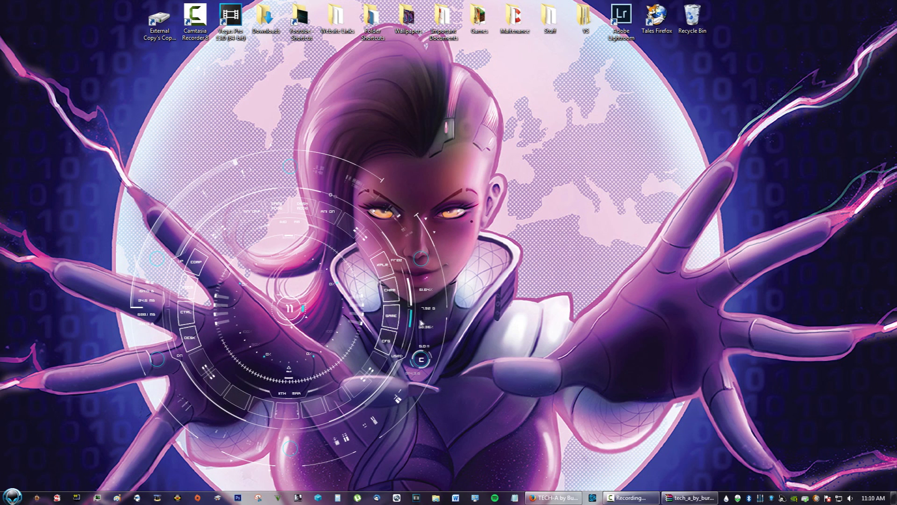
left_click_drag(413, 321, 336, 265)
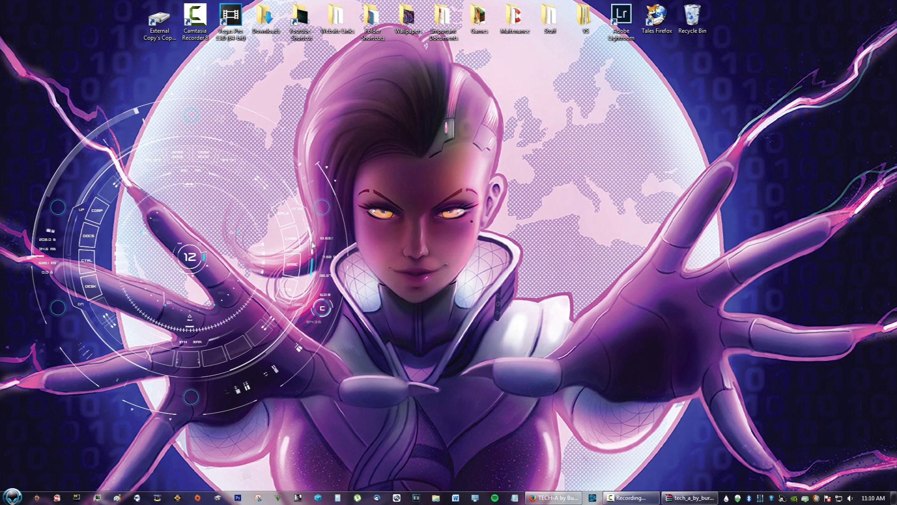
left_click_drag(313, 245, 451, 244)
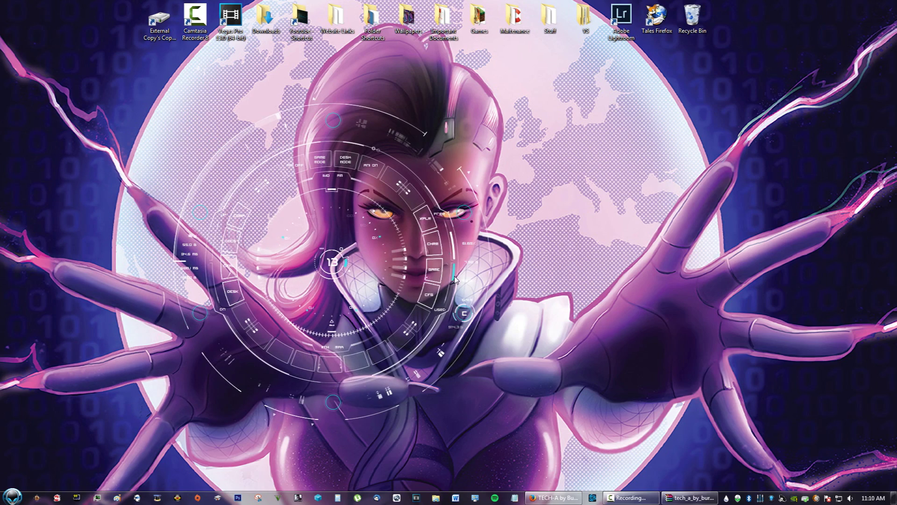
left_click_drag(455, 279, 224, 344)
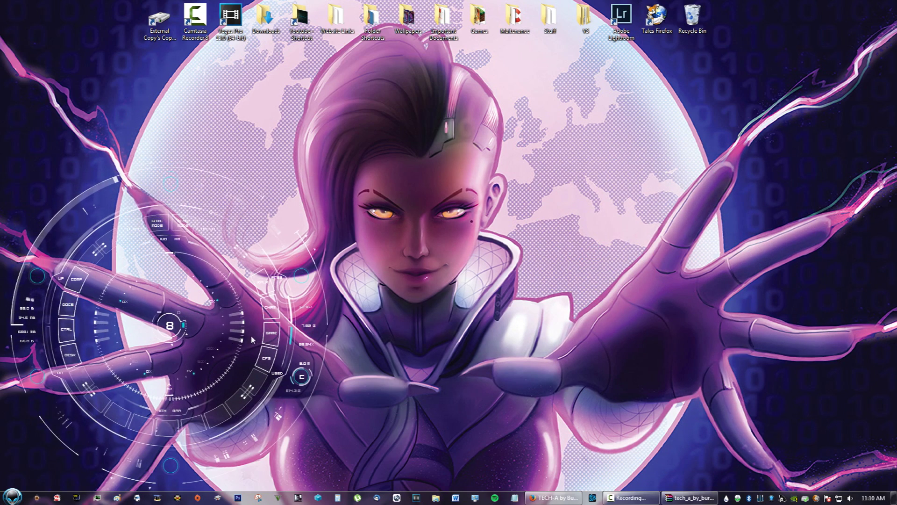
left_click_drag(251, 335, 332, 341)
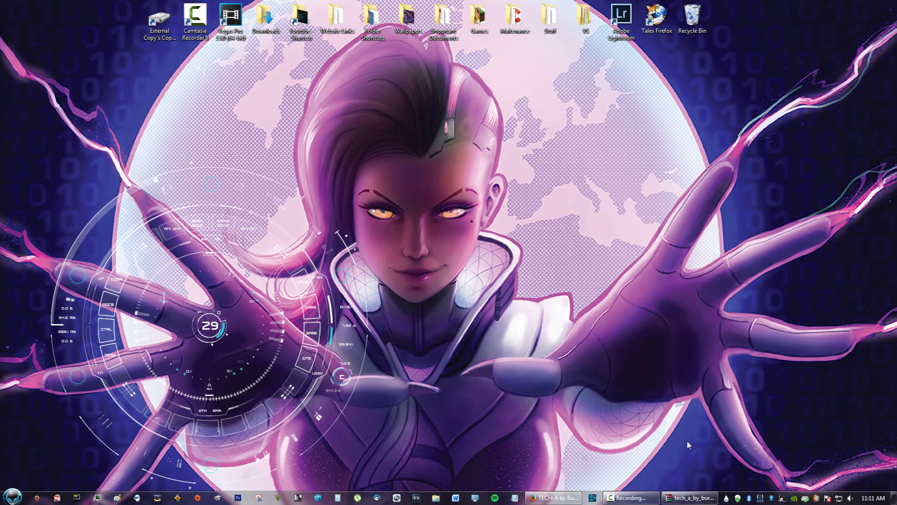
right_click(728, 499)
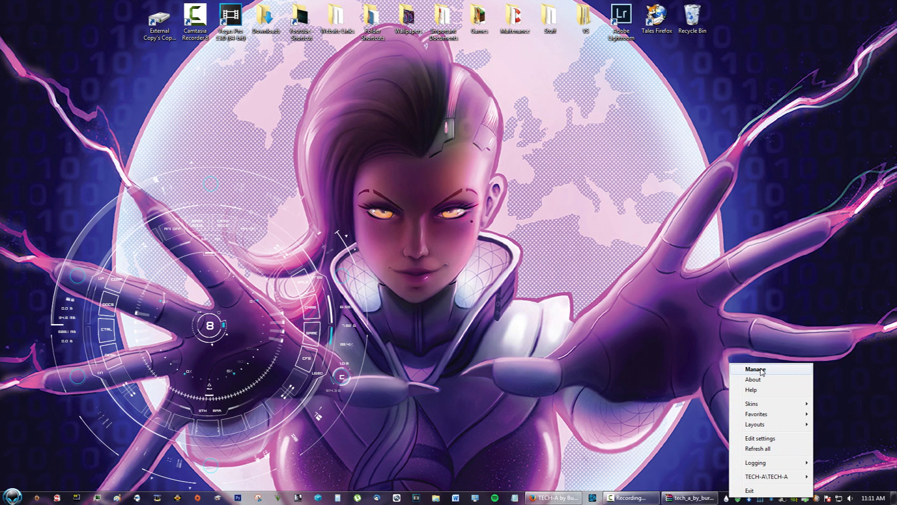
Step: Open the TECH-A skin's folder in Explorer from Rainmeter's Manage window
left_click(691, 399)
right_click(725, 498)
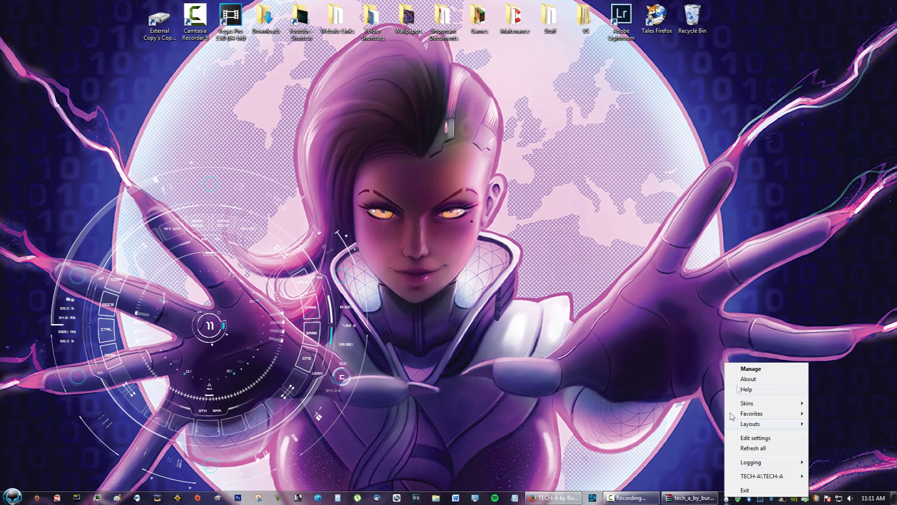
left_click(750, 369)
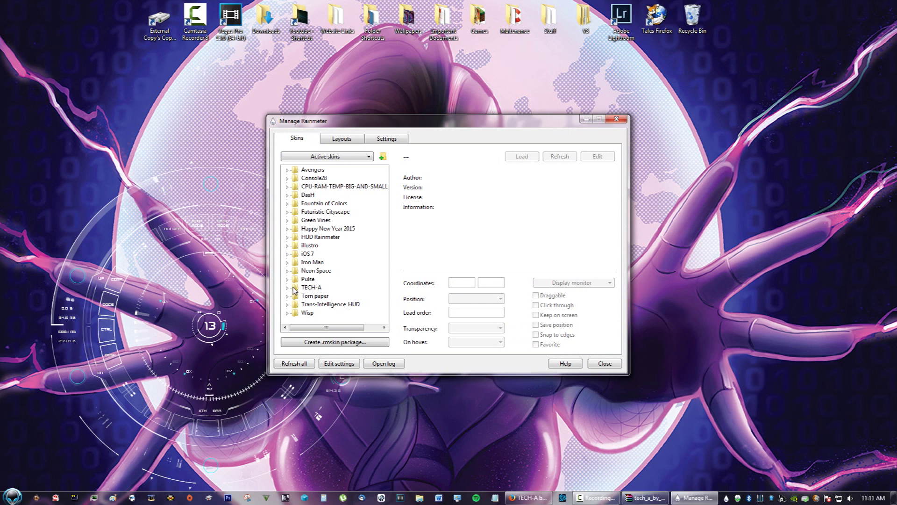
left_click(309, 288)
right_click(311, 290)
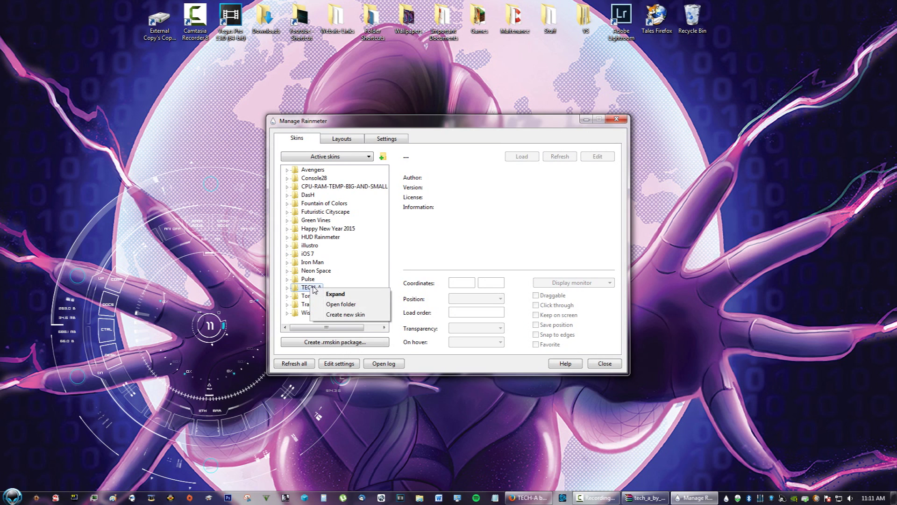
left_click(337, 305)
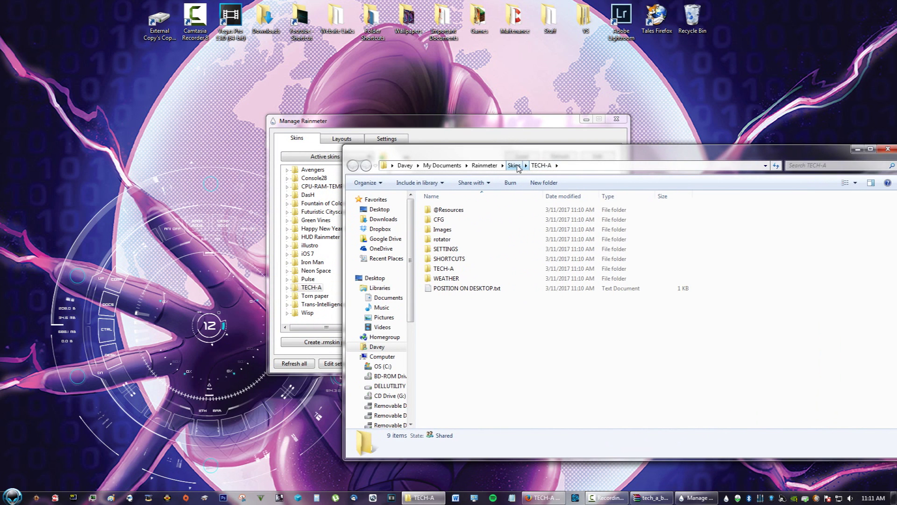
Step: Paste a copy of the TECH-A folder into Skins and rename it TECH-A 2
left_click(514, 165)
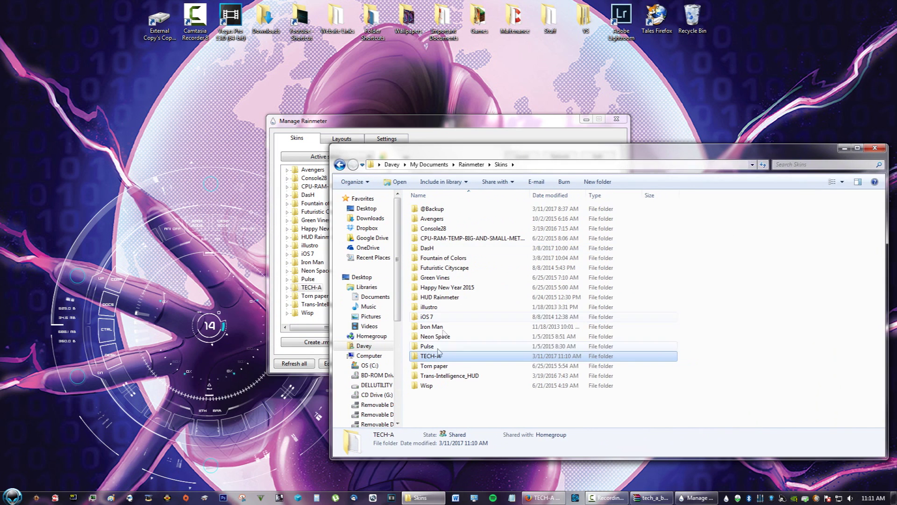
right_click(435, 359)
left_click(441, 401)
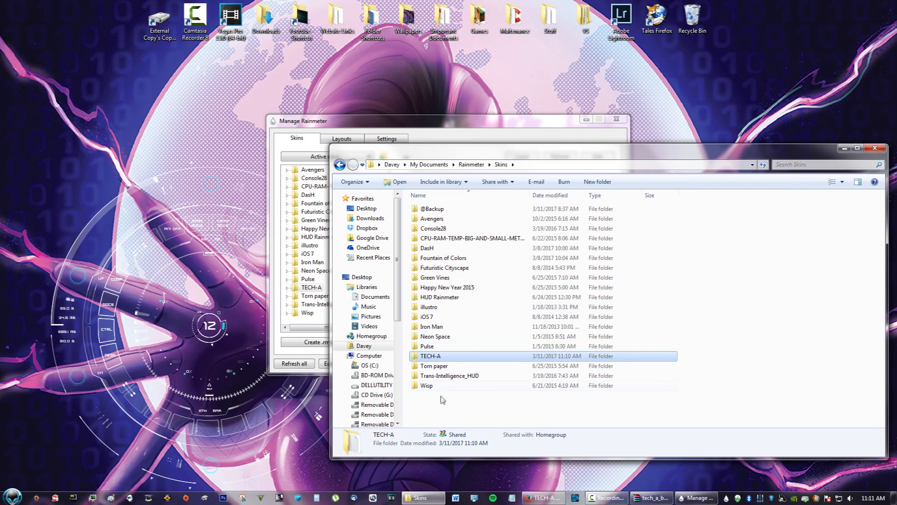
right_click(442, 399)
left_click(464, 317)
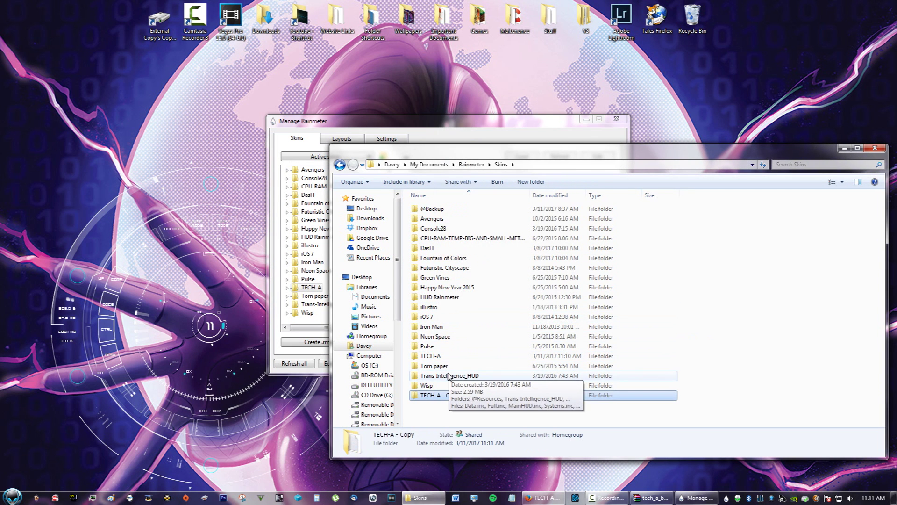
key("F2")
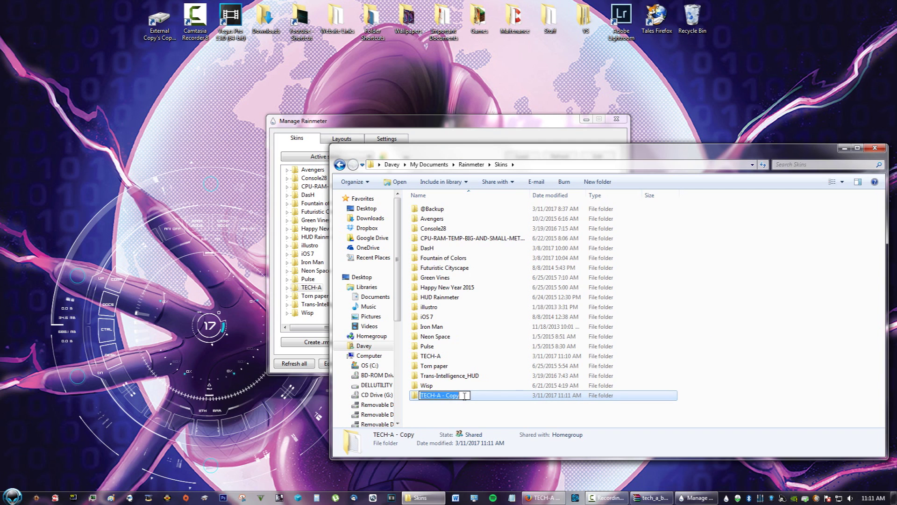
left_click_drag(465, 396, 443, 395)
type("2")
key("Return")
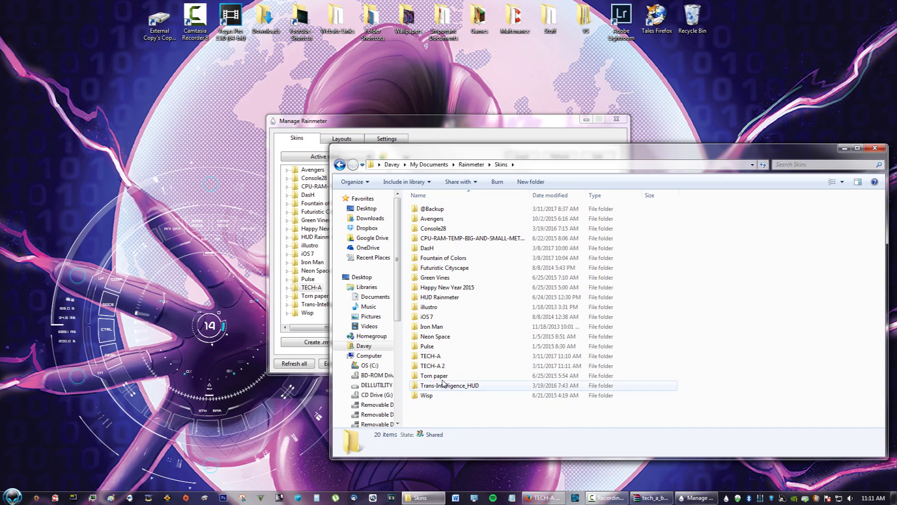
Step: Close Explorer, refresh all Rainmeter skins, and expand TECH-A 2 in Manage
left_click(875, 148)
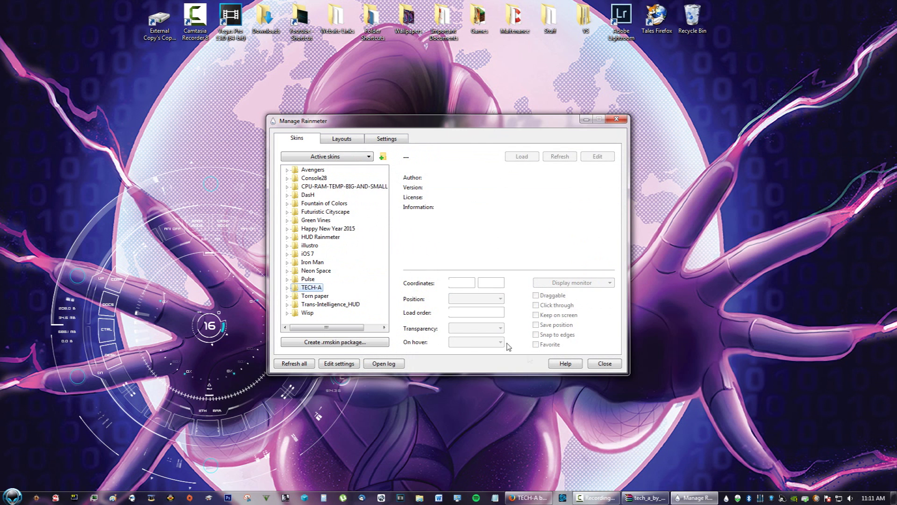
right_click(727, 498)
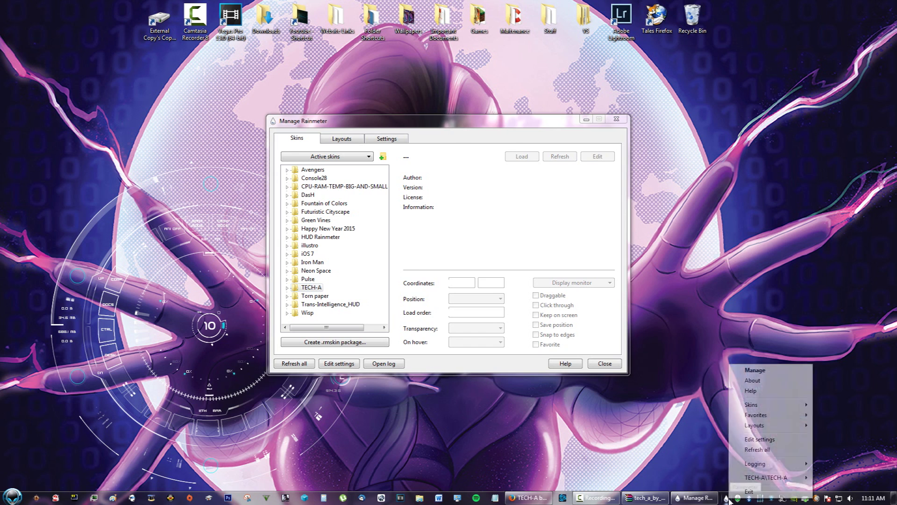
left_click(757, 450)
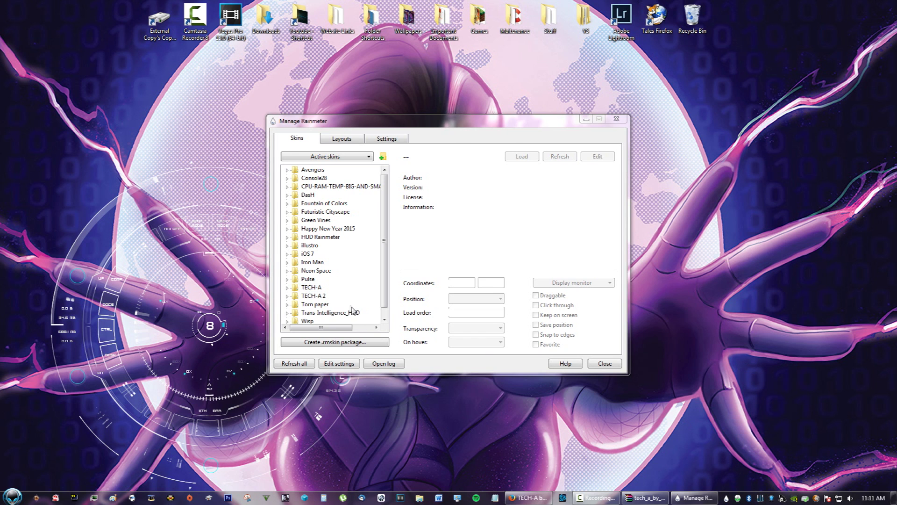
left_click(314, 296)
left_click(288, 296)
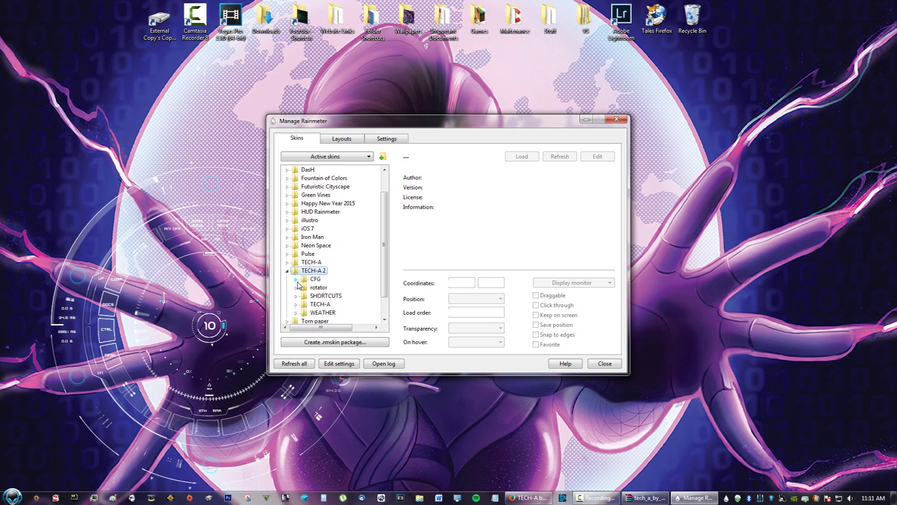
Step: Load TECH-A 2's rotator.ini and its TECH-A 4 CPU.ini skin
left_click(296, 280)
left_click(324, 287)
left_click(296, 279)
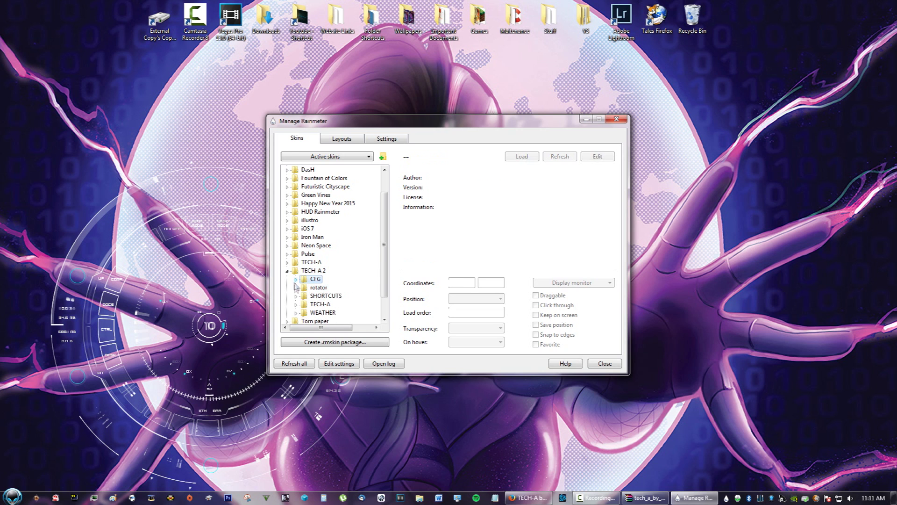
left_click(296, 287)
left_click(330, 295)
left_click(527, 158)
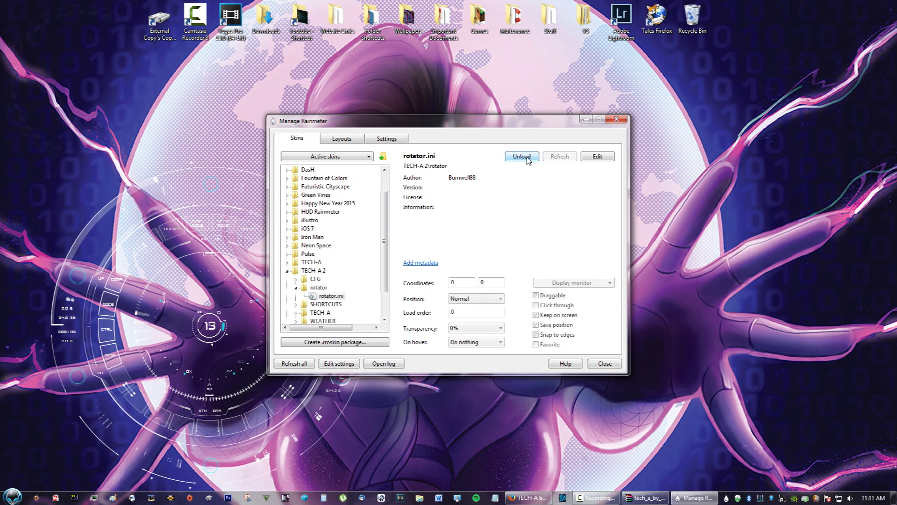
left_click(296, 313)
left_click(339, 303)
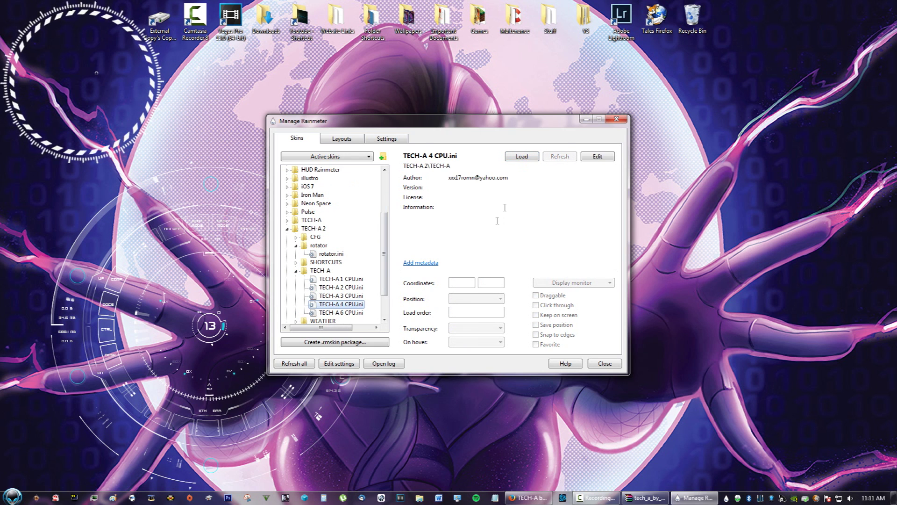
left_click(527, 160)
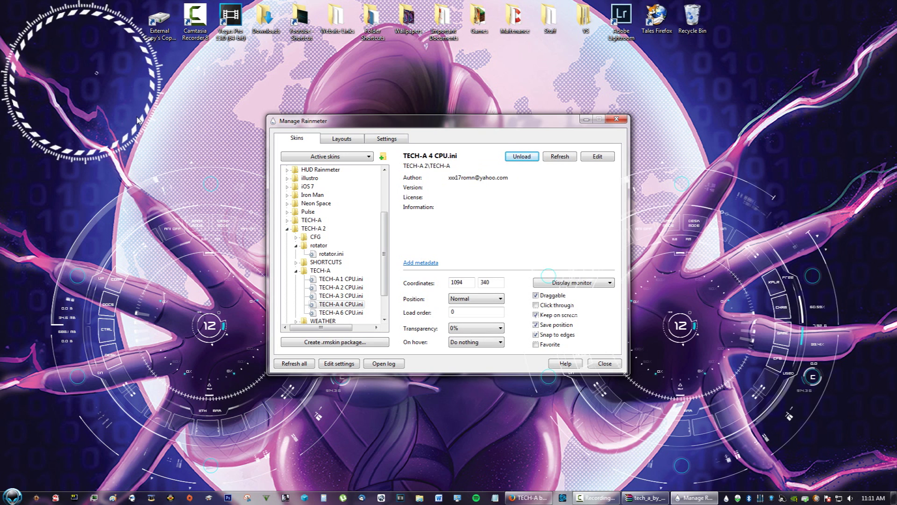
Step: Load the original TECH-A folder's rotator.ini skin
left_click(288, 228)
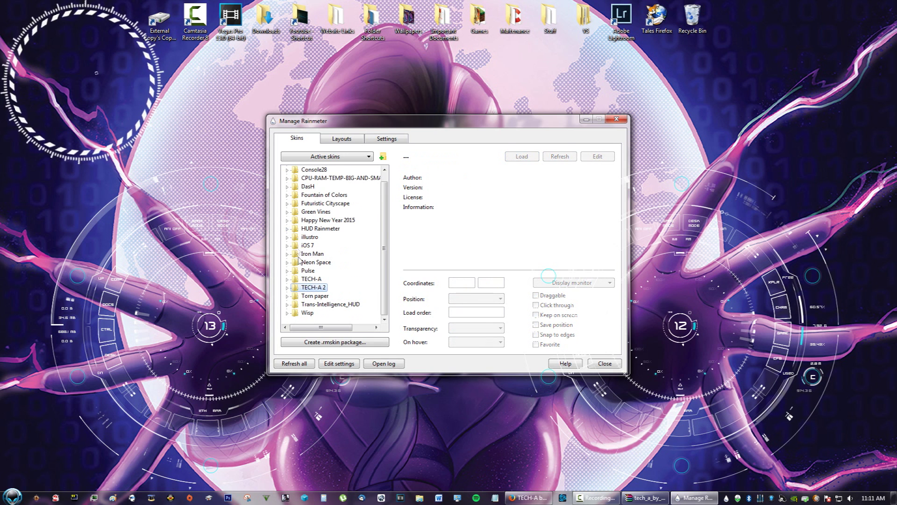
left_click(289, 286)
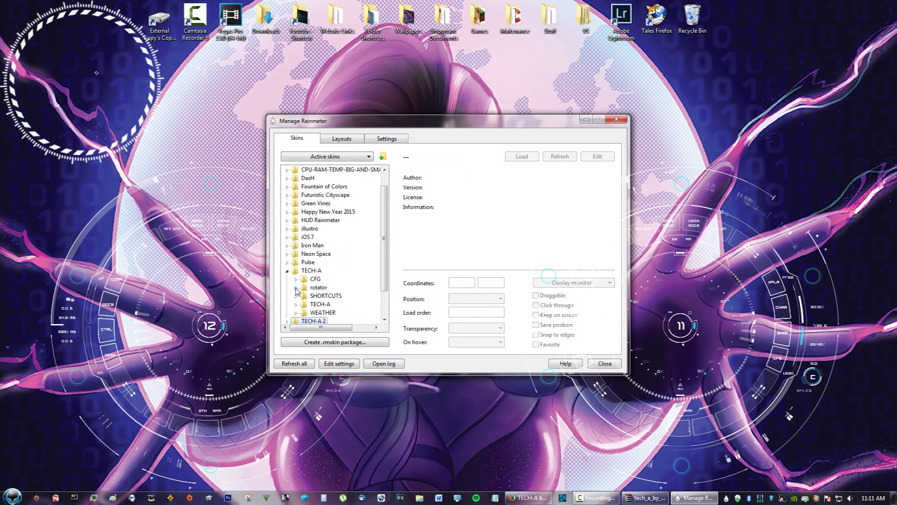
left_click(296, 288)
left_click(326, 297)
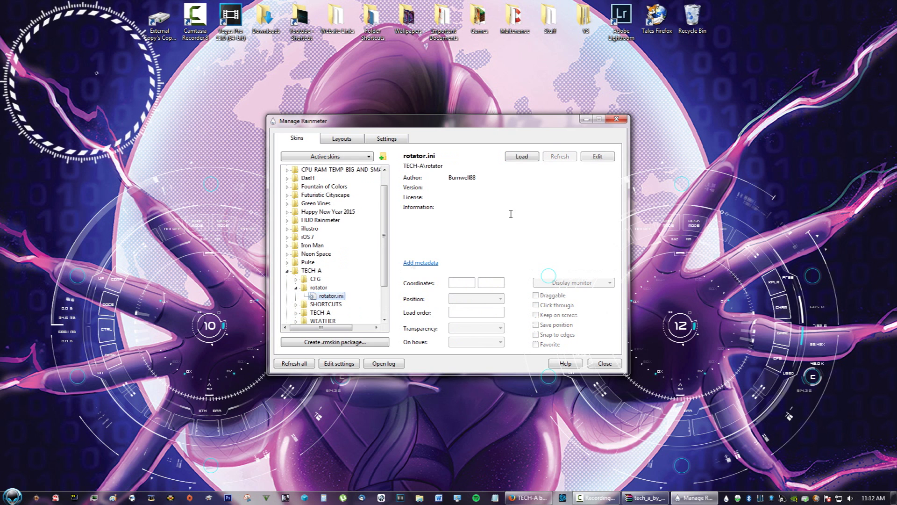
left_click(527, 156)
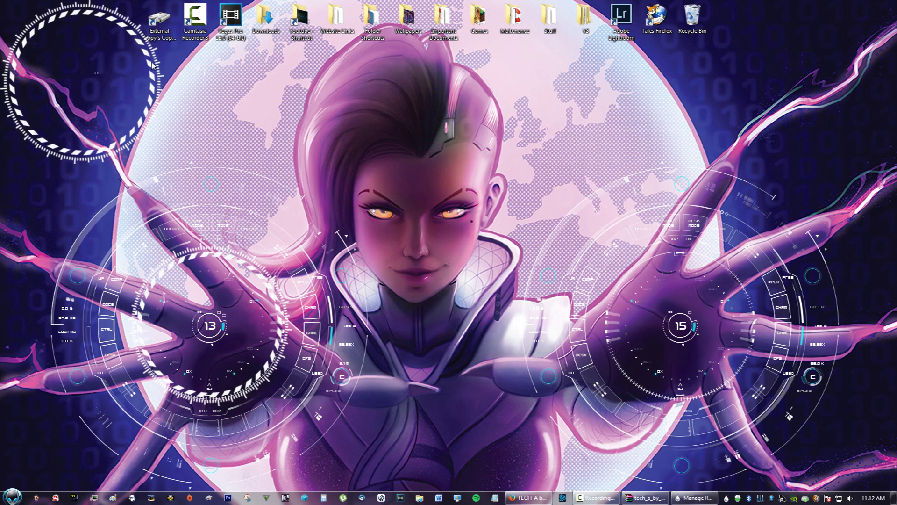
Step: Move the top-left rotator ring onto the right-hand TECH-A HUD, then bring Firefox back
left_click_drag(151, 70, 743, 269)
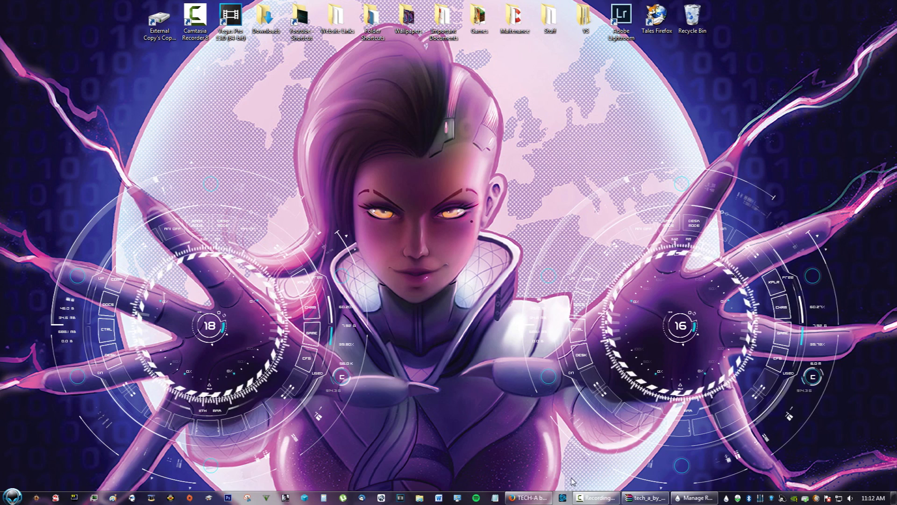
left_click(544, 499)
Step: Download helm_by_tweaknfreak-d5f0sc1(1).rmskin from the Helm DeviantArt page and check Firefox's downloads list
left_click(333, 7)
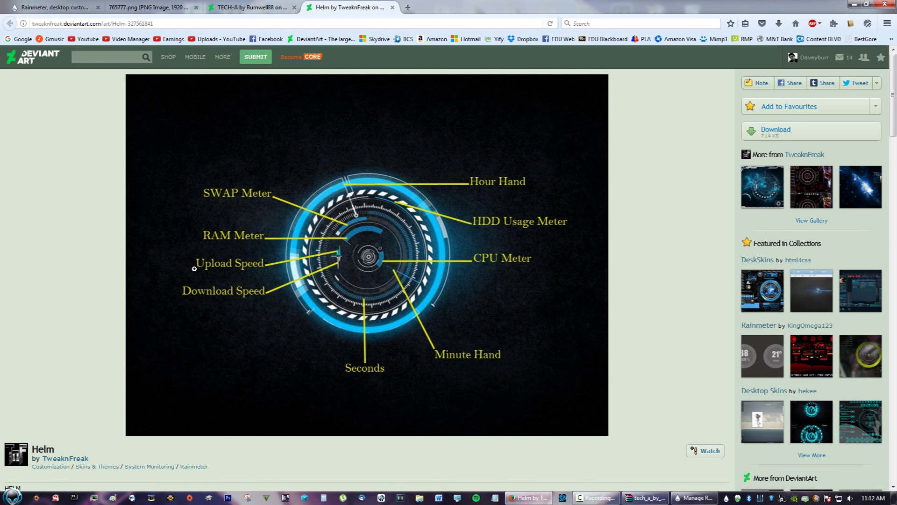
scroll(194, 269, "down", 1)
scroll(488, 354, "up", 1)
left_click(793, 138)
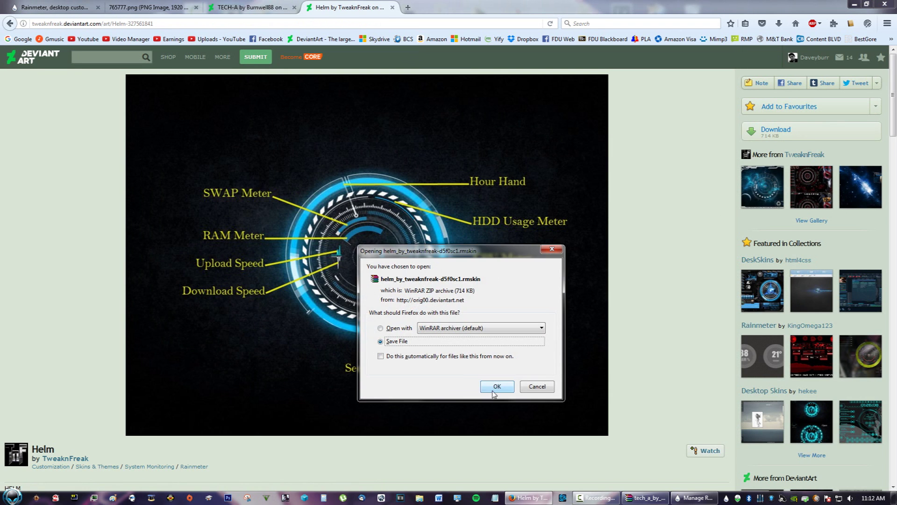
left_click(497, 387)
left_click(779, 23)
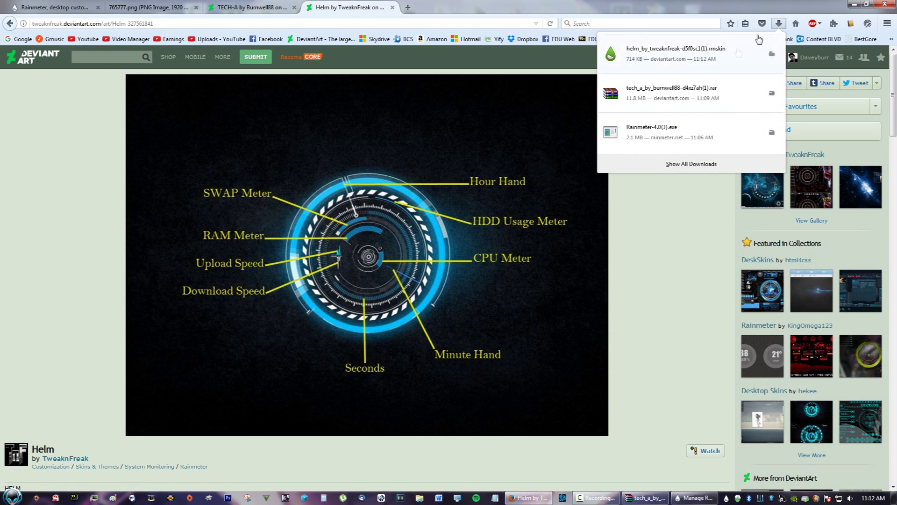
Step: Install the downloaded Helm .rmskin package and return to the desktop
left_click(713, 65)
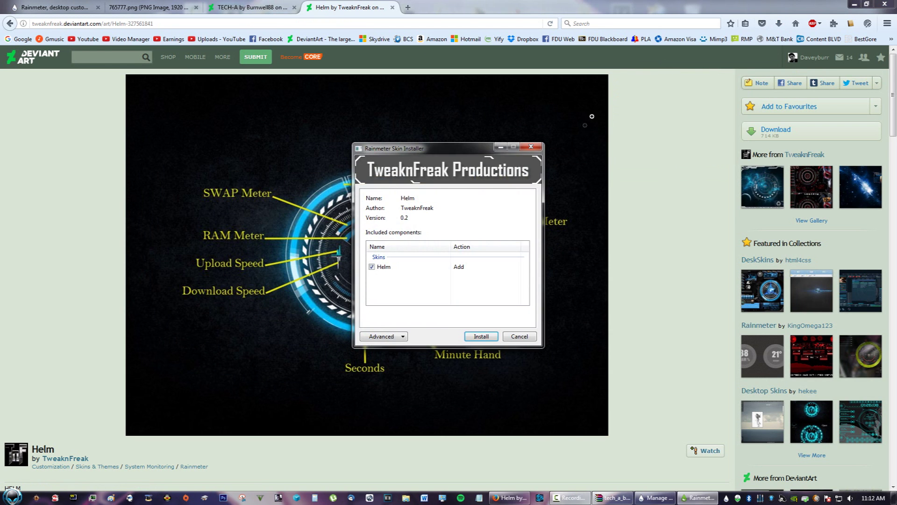
left_click_drag(468, 153, 485, 153)
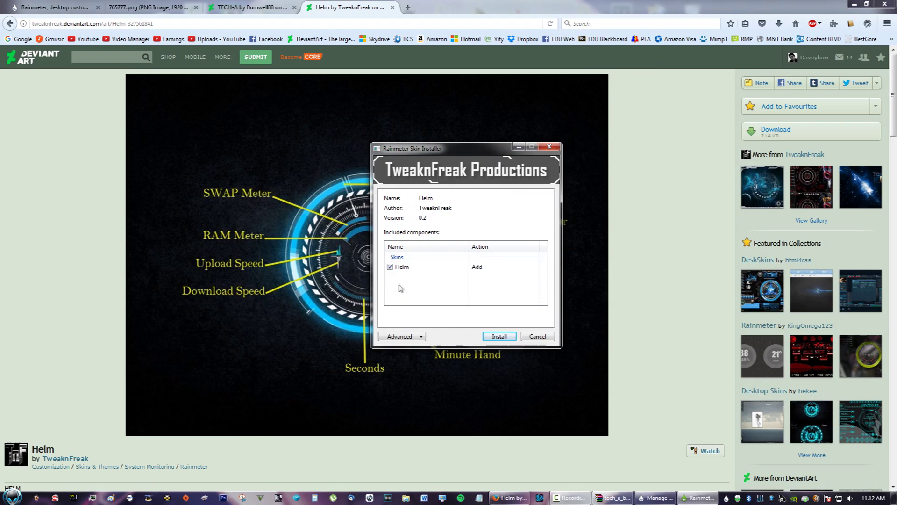
left_click(499, 336)
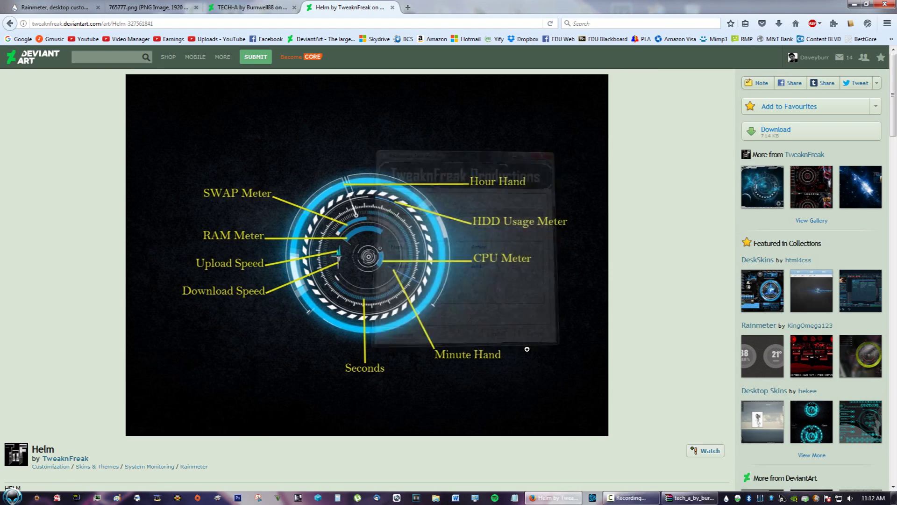
key("super+d")
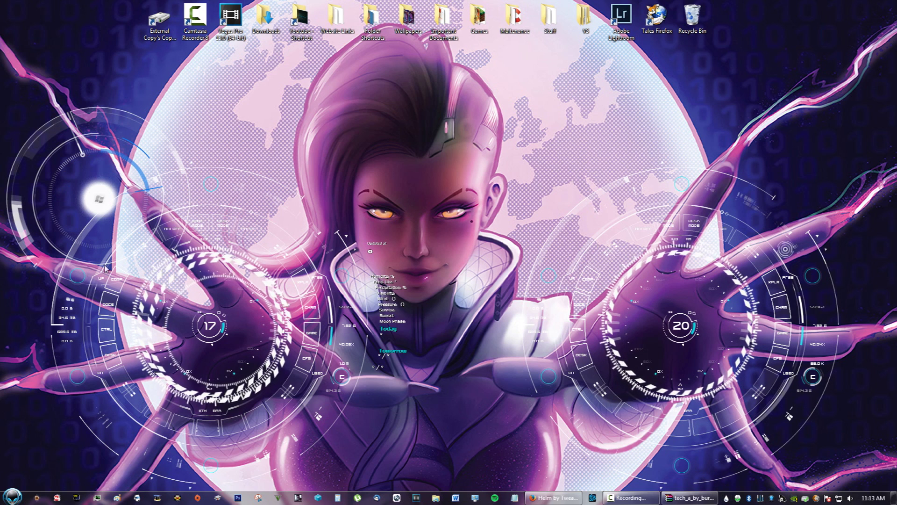
Step: From Manage Rainmeter, open the Helm skin's folder in Explorer
right_click(726, 499)
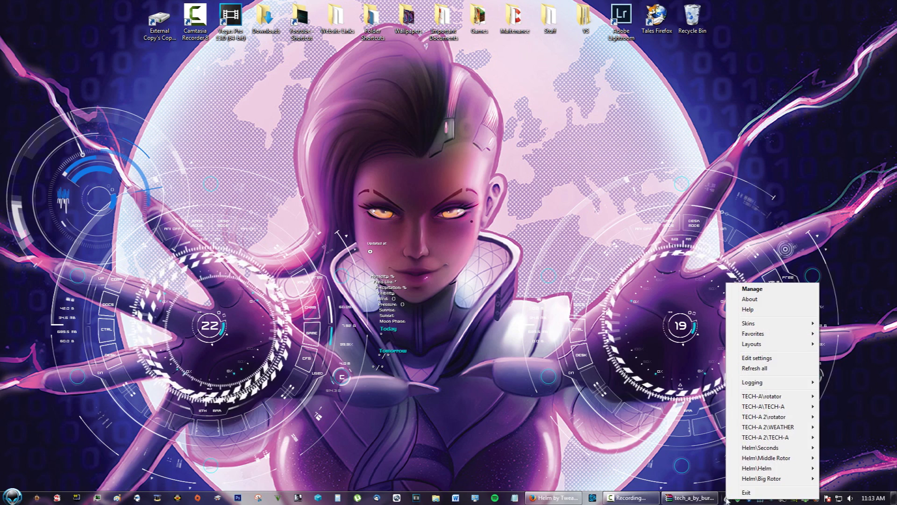
left_click(752, 289)
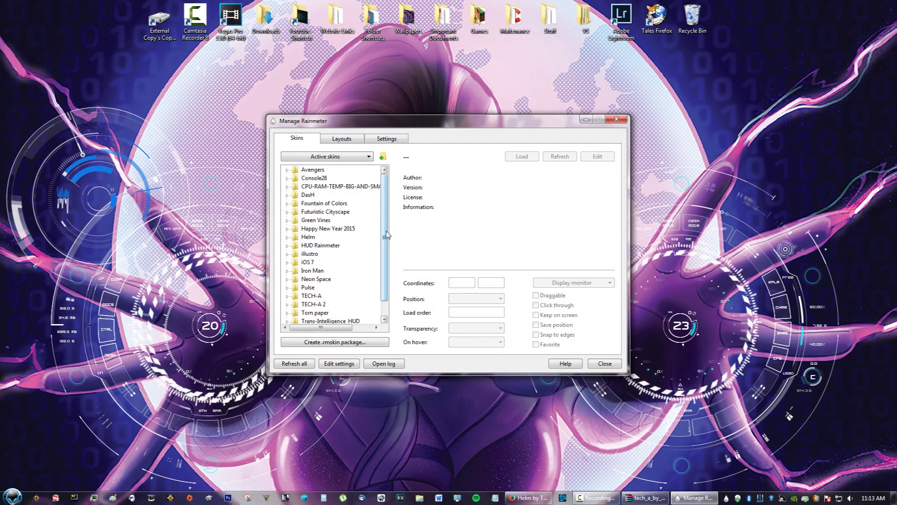
scroll(355, 224, "down", 1)
scroll(327, 210, "up", 1)
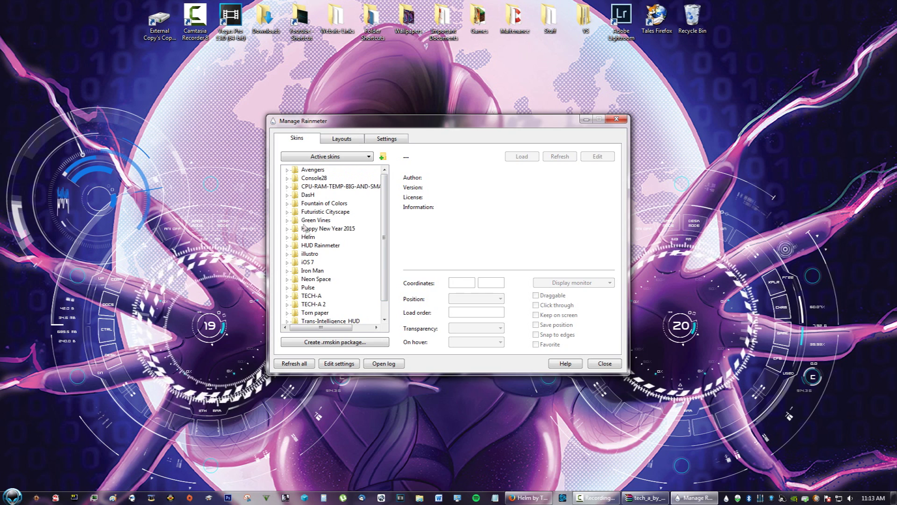
left_click(337, 252)
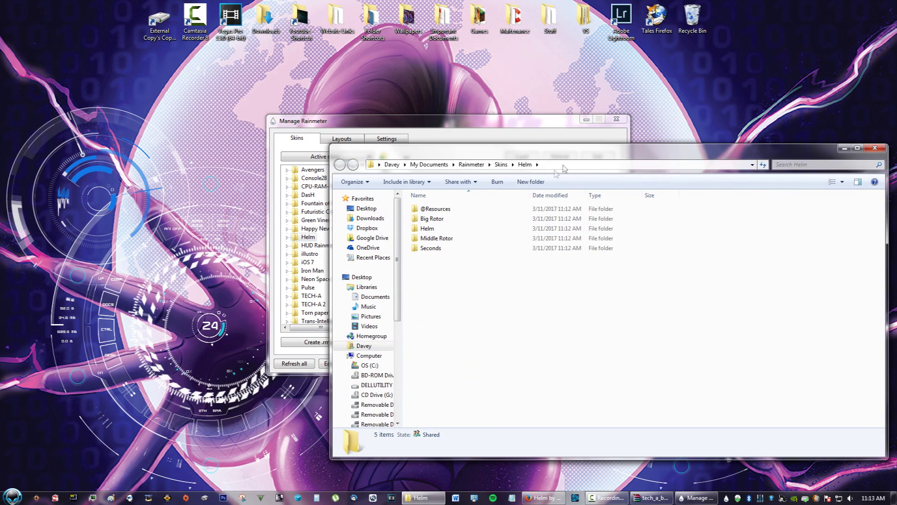
Step: Copy the Helm folder into Skins, name the copy 'Helm 2', and close Explorer
left_click(501, 165)
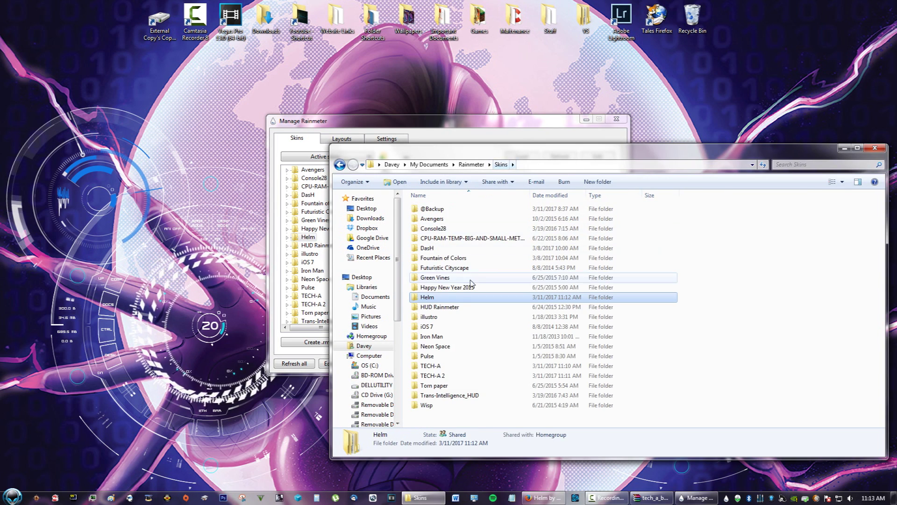
right_click(461, 299)
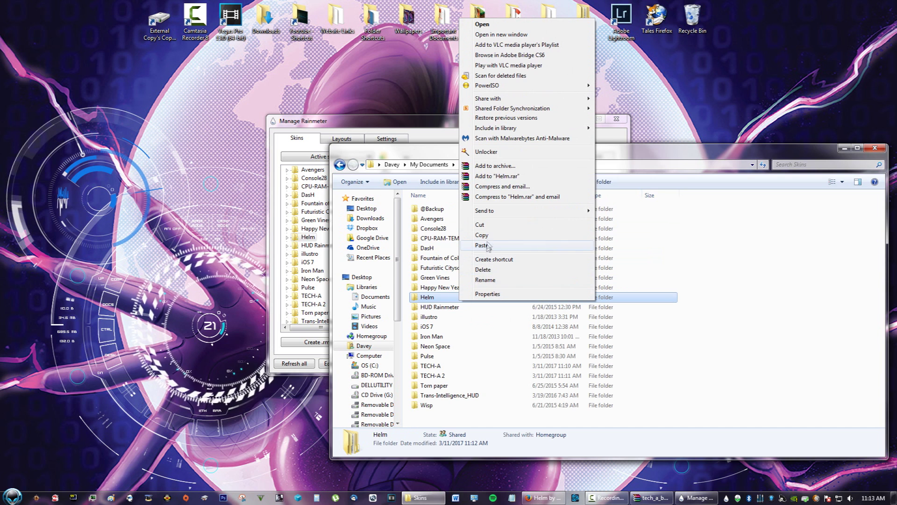
left_click(472, 236)
right_click(452, 418)
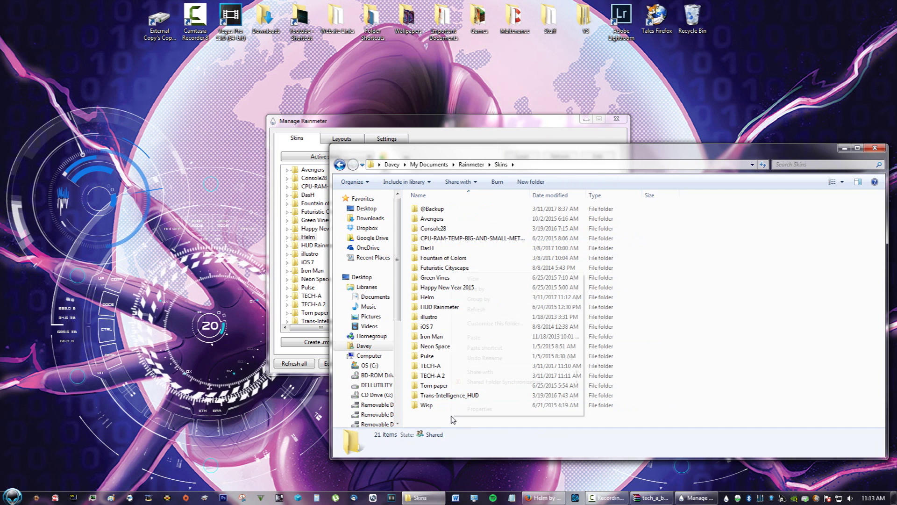
left_click(473, 337)
left_click(455, 417)
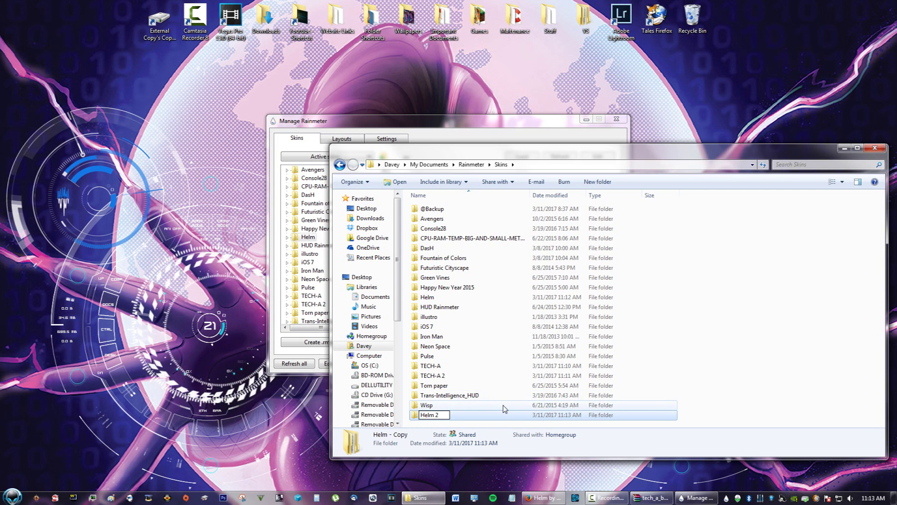
key("Return")
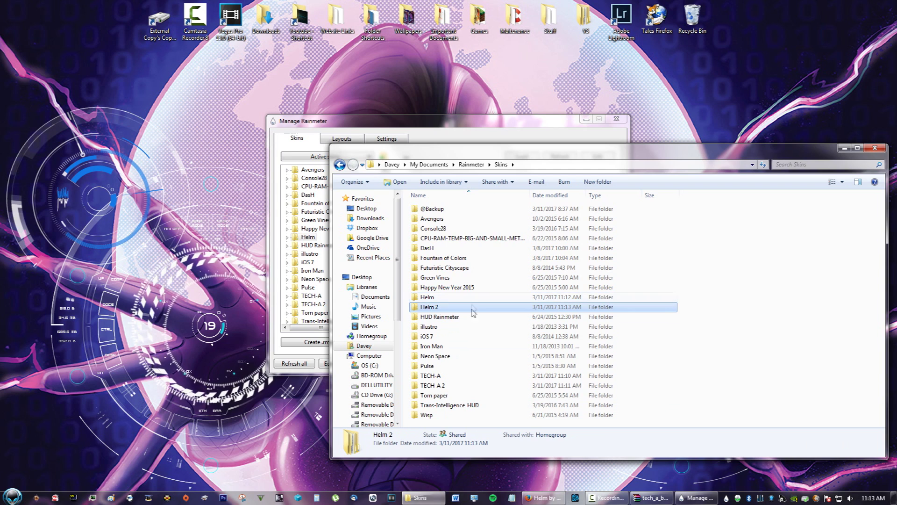
left_click(875, 148)
Step: Refresh all skins and load Helm 2's Big Rotor brotor.ini
right_click(727, 498)
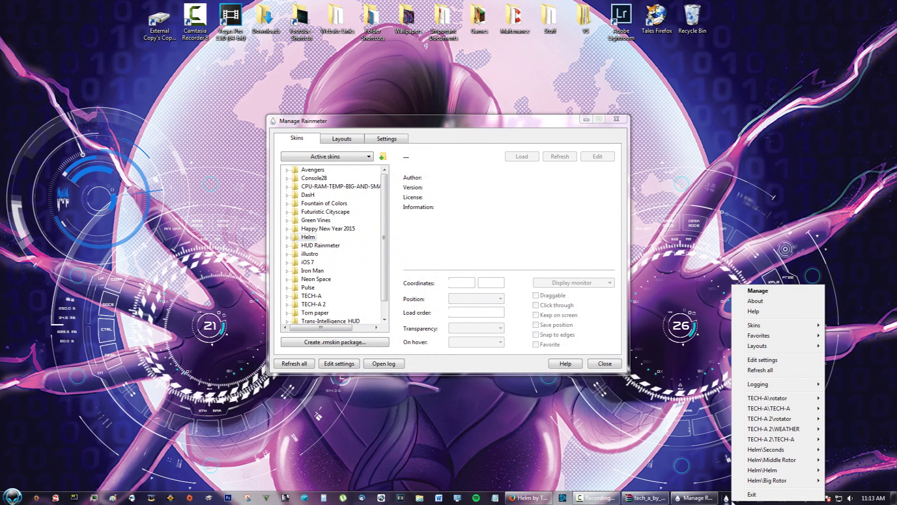
left_click(760, 370)
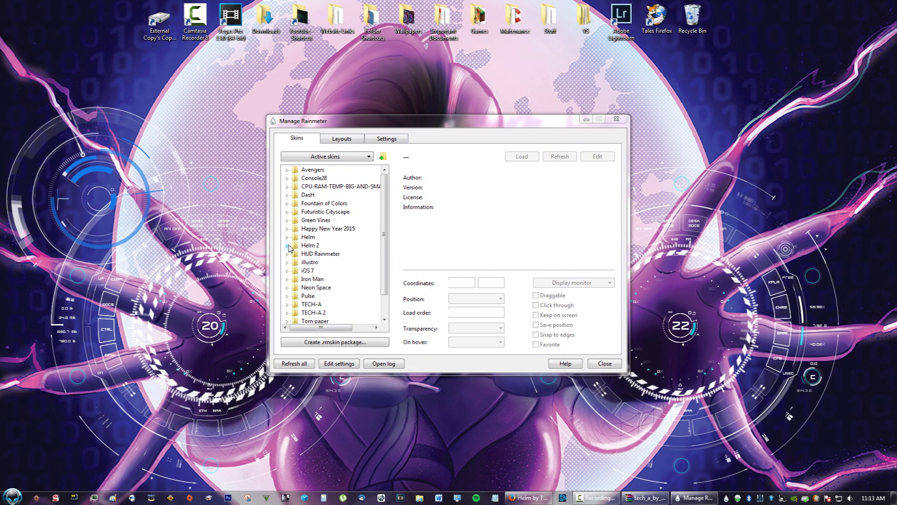
left_click(288, 246)
left_click(296, 254)
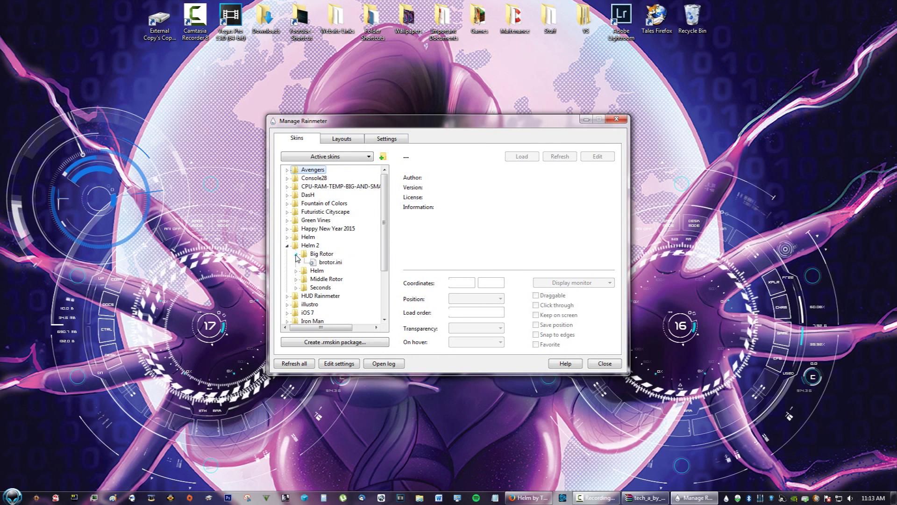
left_click(329, 262)
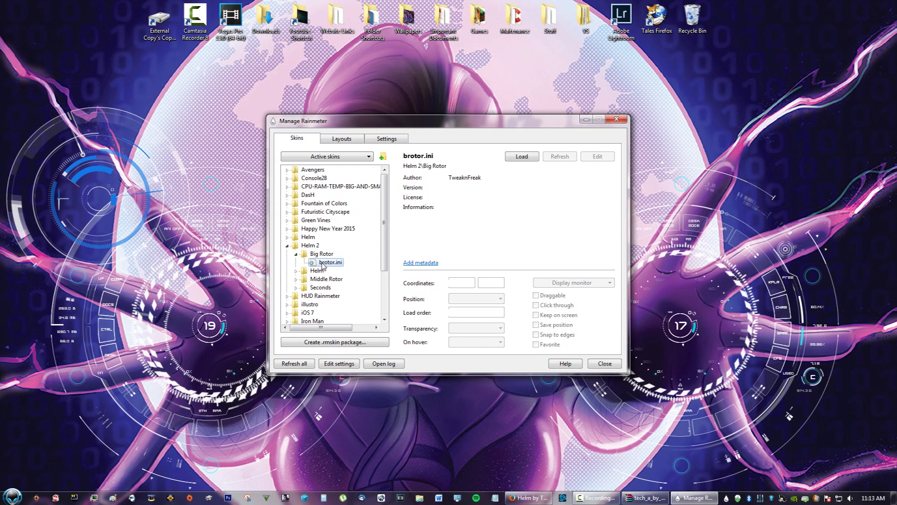
left_click(520, 157)
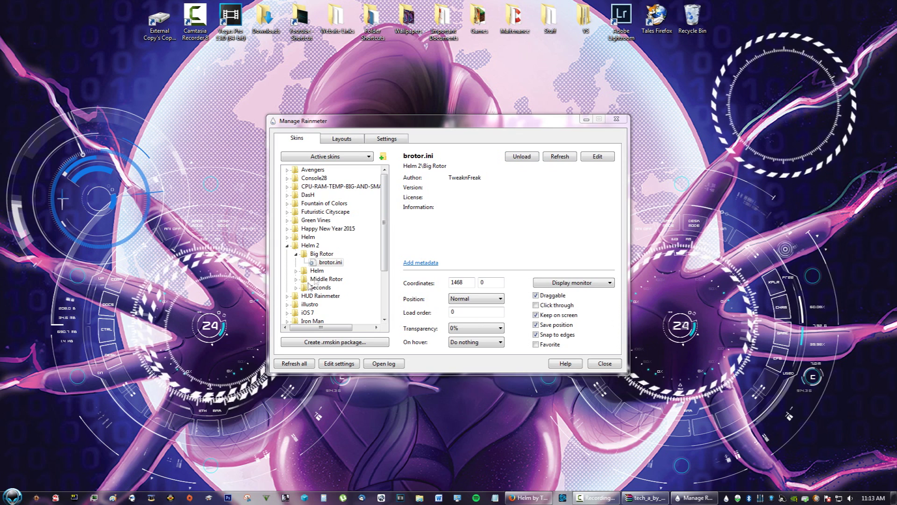
Step: Load Helm 2's Helm.ini and drag it and the big rotor around the right-hand gauge
left_click(296, 270)
left_click(329, 278)
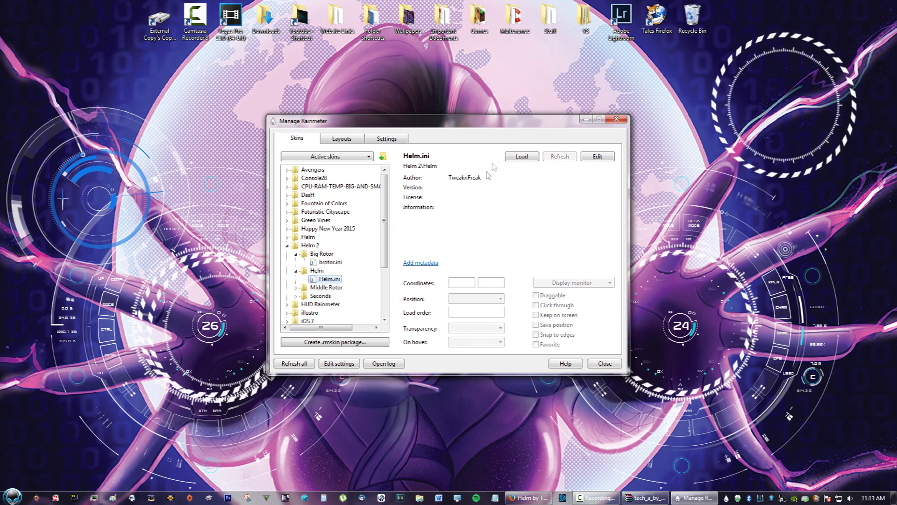
left_click(522, 157)
left_click_drag(828, 127, 828, 147)
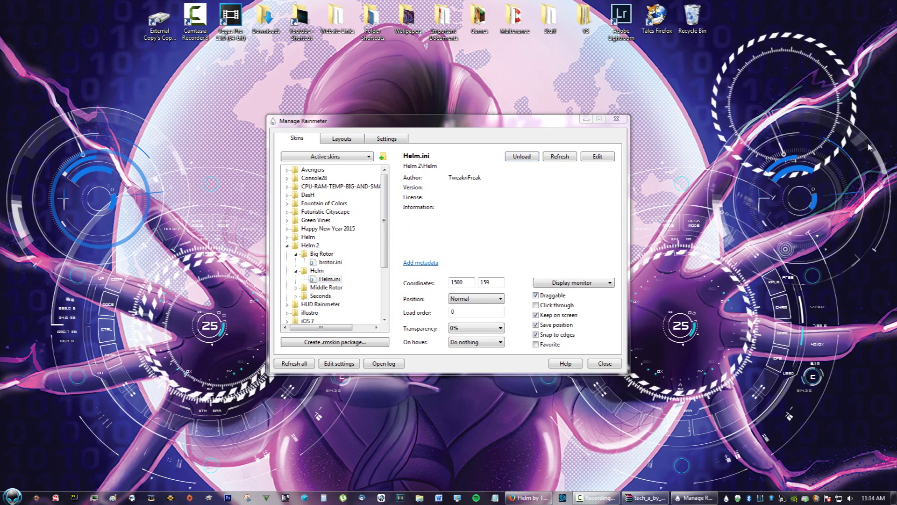
left_click(297, 287)
left_click_drag(840, 64, 862, 168)
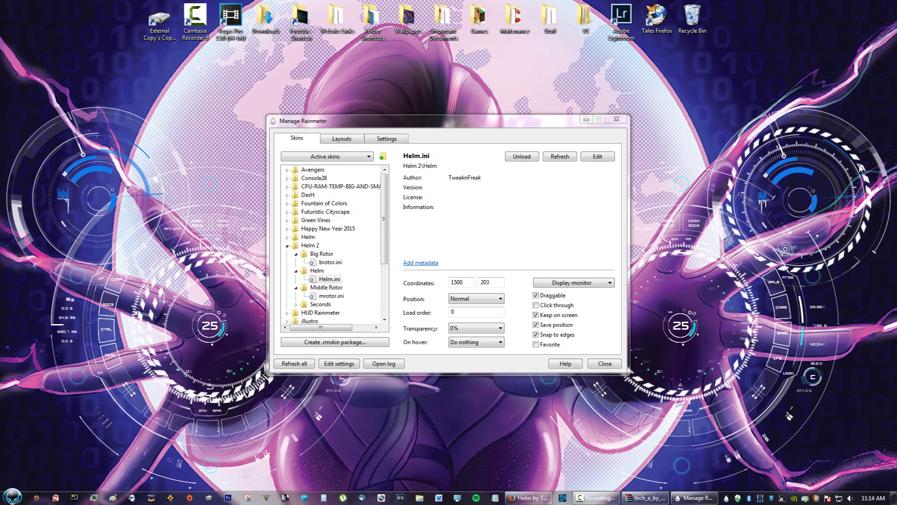
left_click_drag(355, 121, 404, 110)
Step: Open the original Helm skin folder in Explorer from Manage Rainmeter
left_click(355, 227)
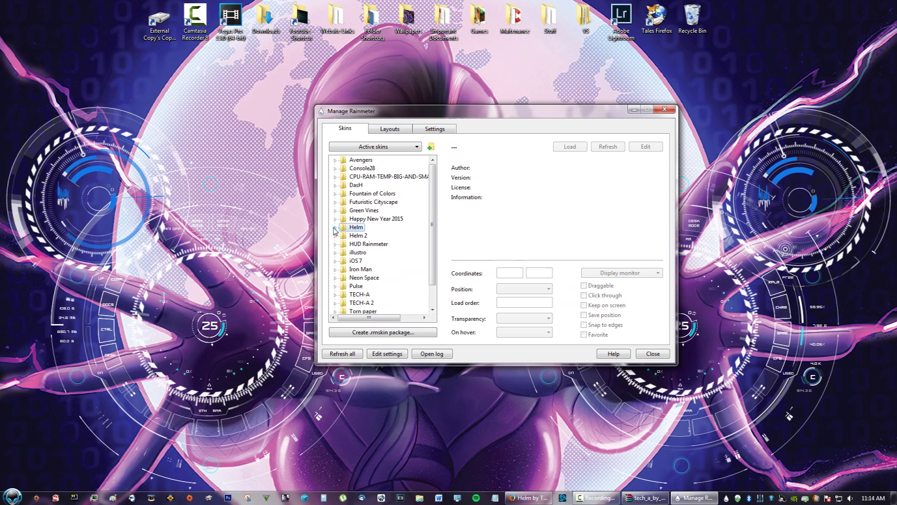
right_click(353, 228)
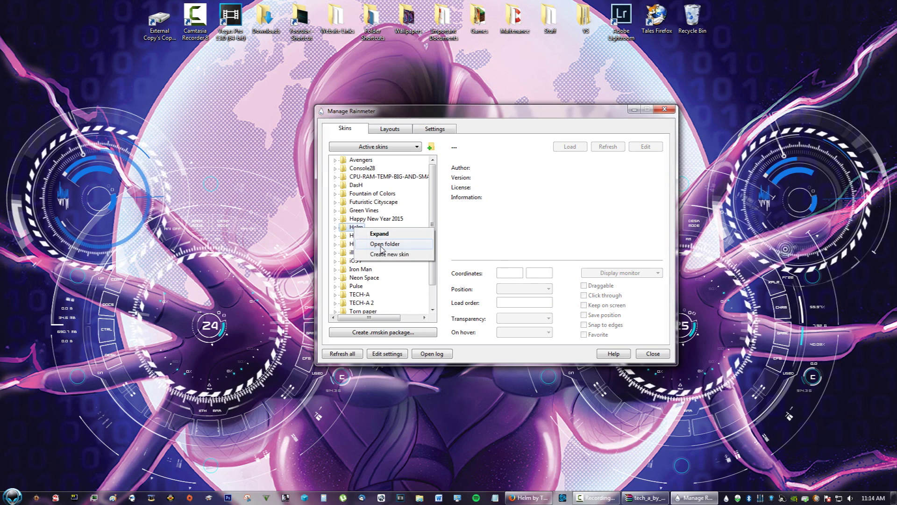
left_click(382, 244)
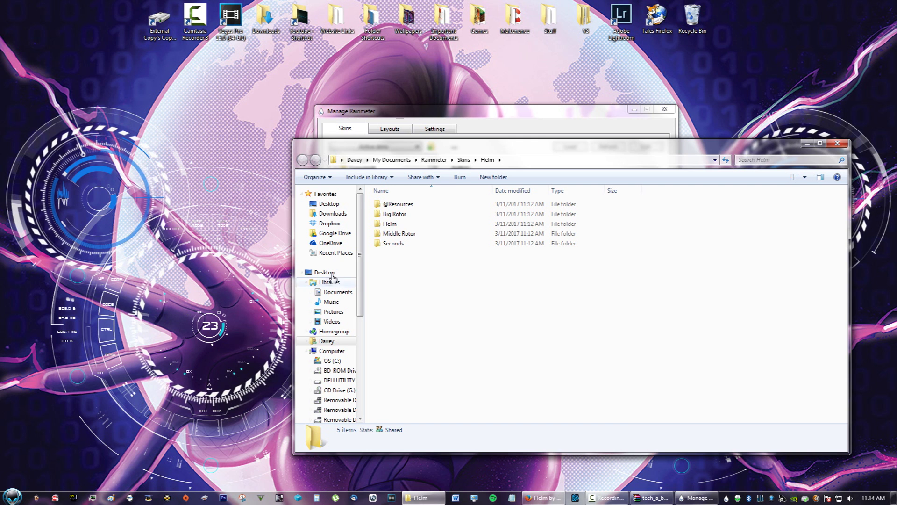
Step: Copy the Middle Rotor folder, paste it twelve times into the Helm folder, then close Explorer
double_click(411, 233)
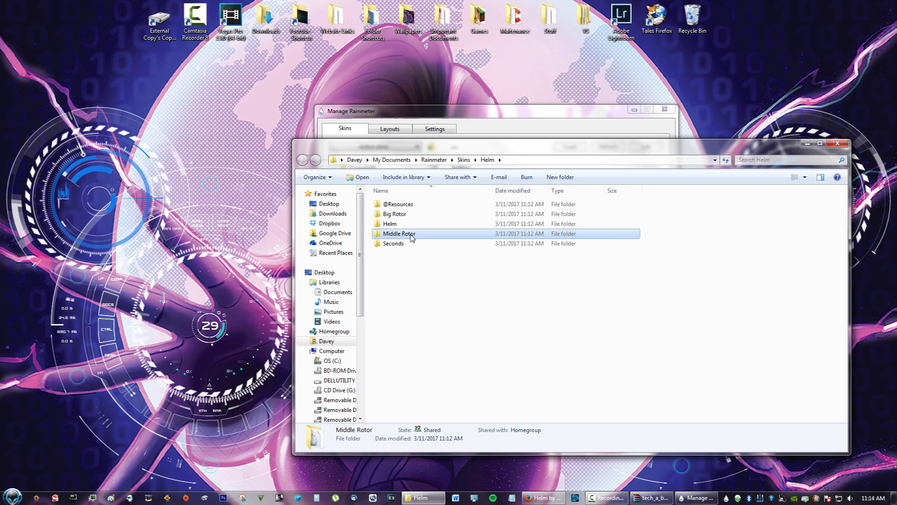
key("BackSpace")
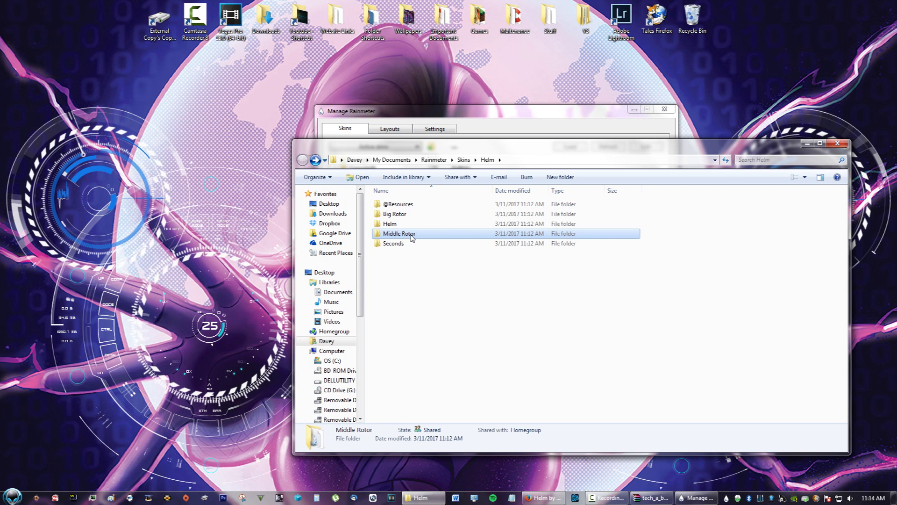
right_click(411, 234)
left_click(438, 425)
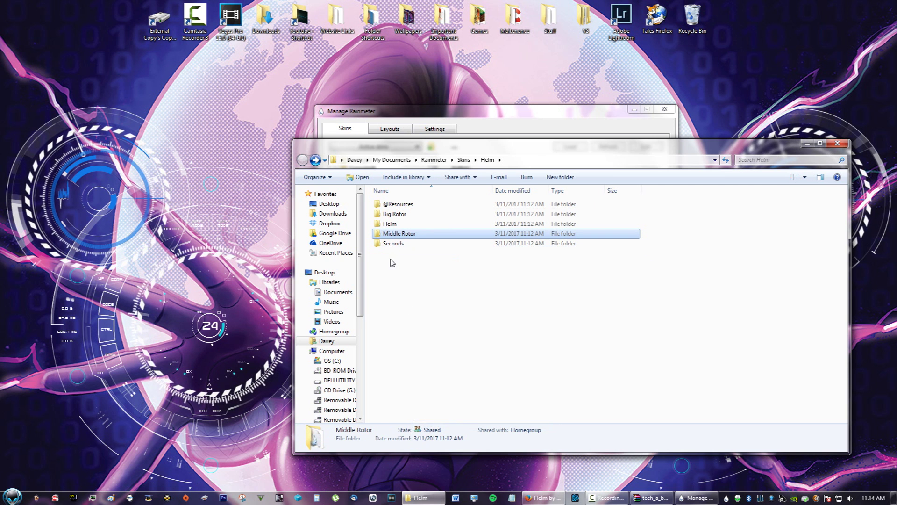
left_click(391, 263)
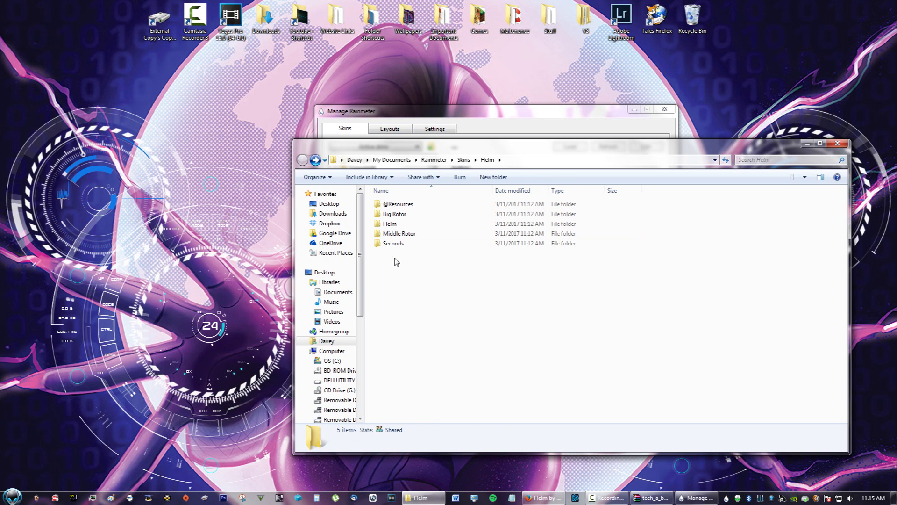
key("ctrl+v")
key("ctrl+v")
key("ctrl+v")
key("ctrl+v")
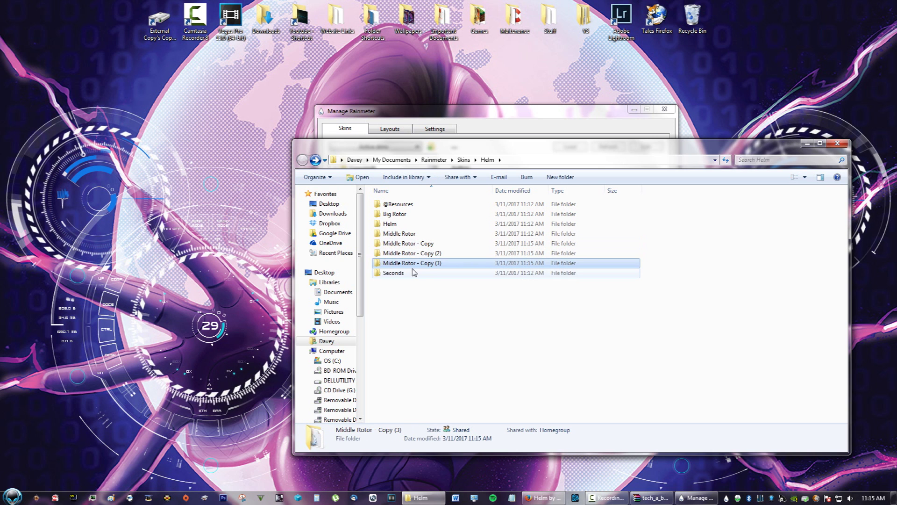
key("ctrl+v")
key("ctrl+v")
key("ctrl+v")
key("ctrl+v")
key("ctrl+v")
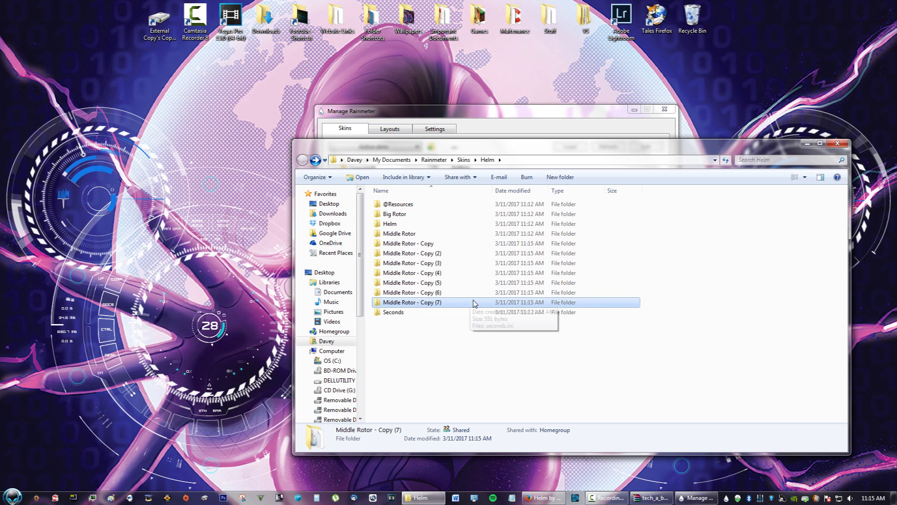
key("ctrl+v")
key("ctrl+v")
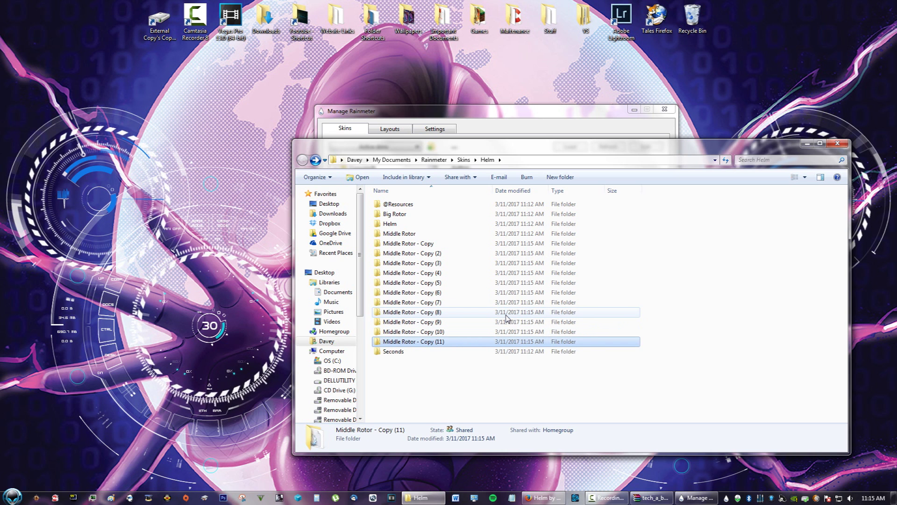
key("ctrl+v")
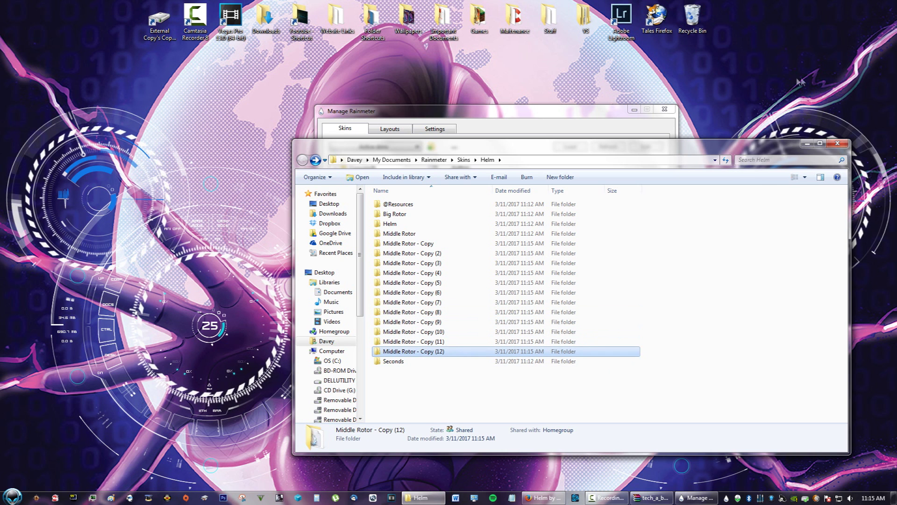
left_click(831, 145)
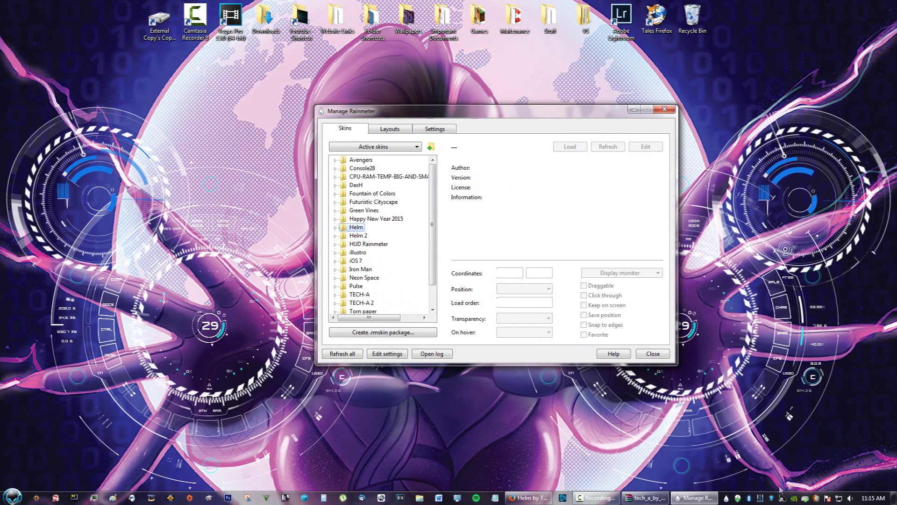
Step: Refresh all skins, expand Helm, and load the Middle Rotor - Copy skin
right_click(727, 499)
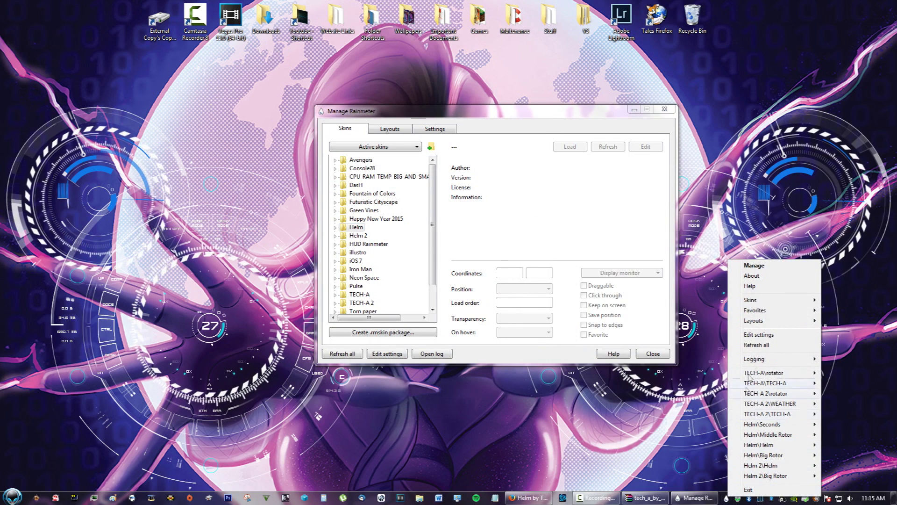
left_click(761, 345)
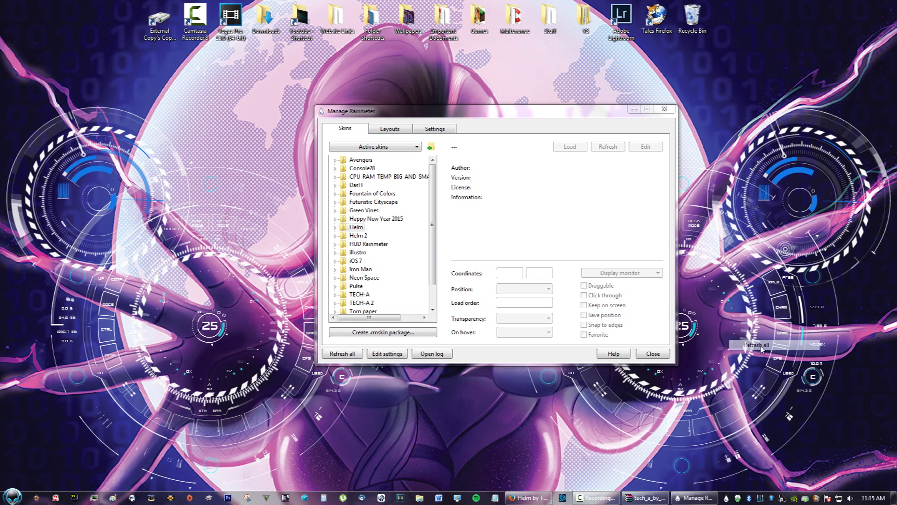
left_click(335, 227)
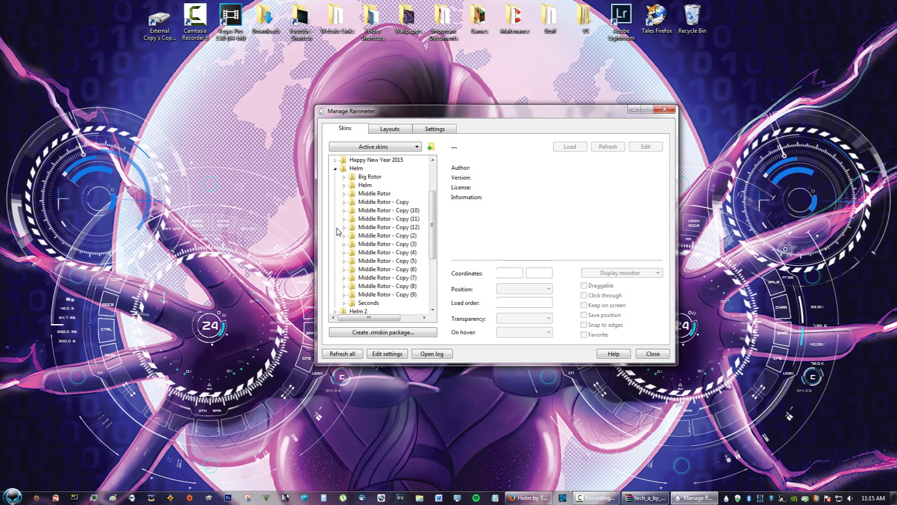
left_click(344, 201)
left_click(344, 194)
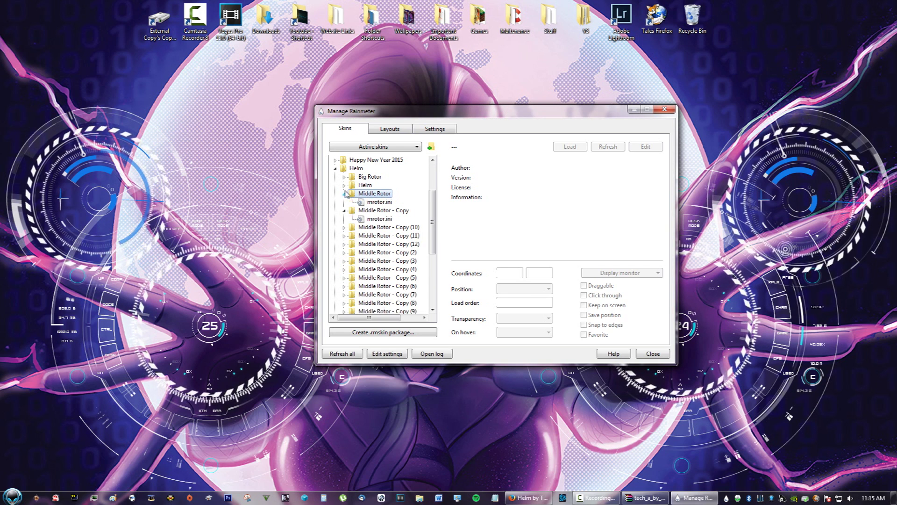
left_click(377, 202)
left_click(390, 218)
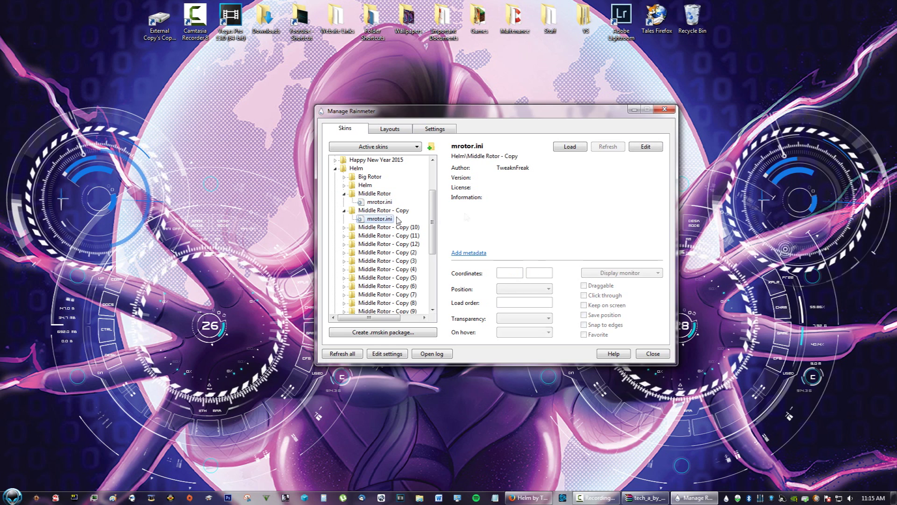
left_click(570, 147)
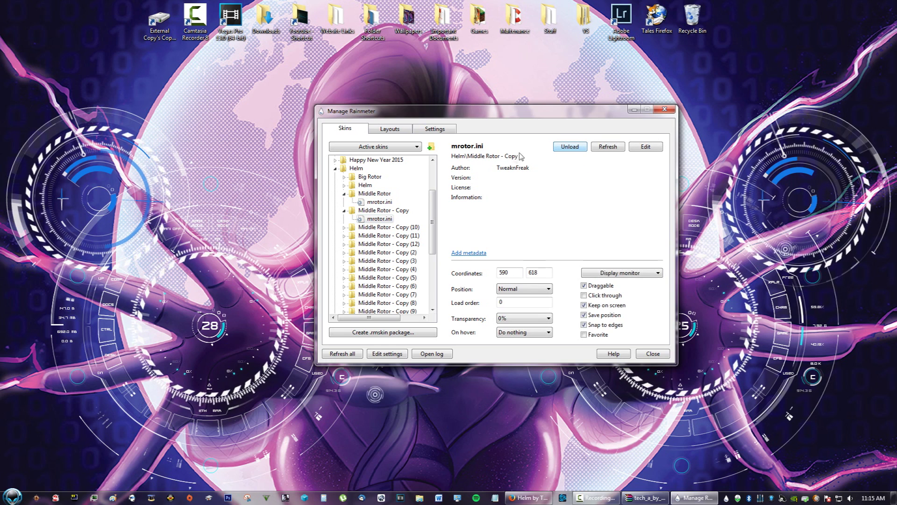
Step: Load mrotor.ini from Middle Rotor copies (10), (11) and (12)
left_click(345, 227)
left_click(374, 235)
left_click(570, 147)
left_click(346, 244)
left_click(379, 253)
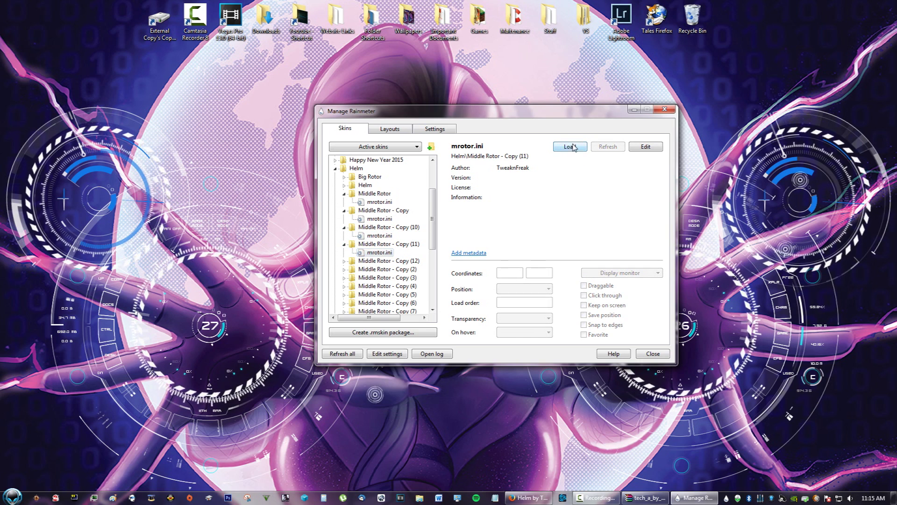
left_click(570, 147)
left_click(345, 261)
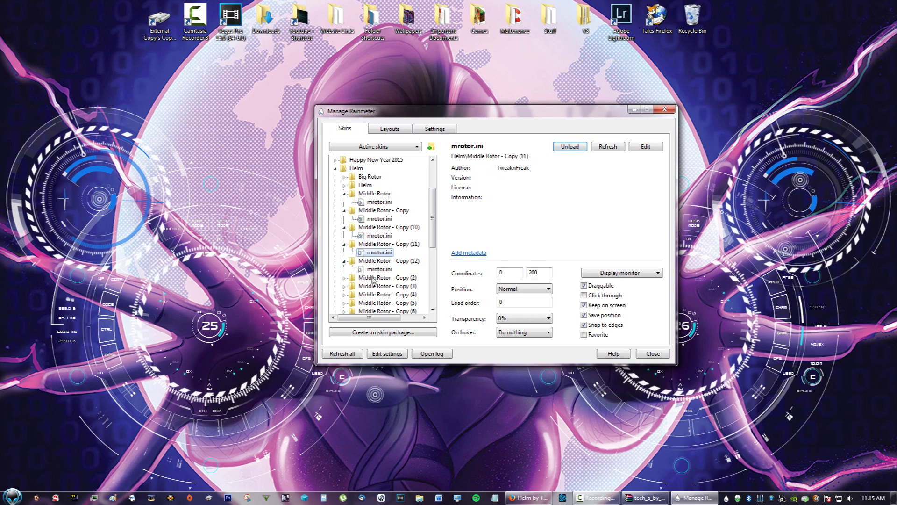
left_click(379, 269)
left_click(570, 146)
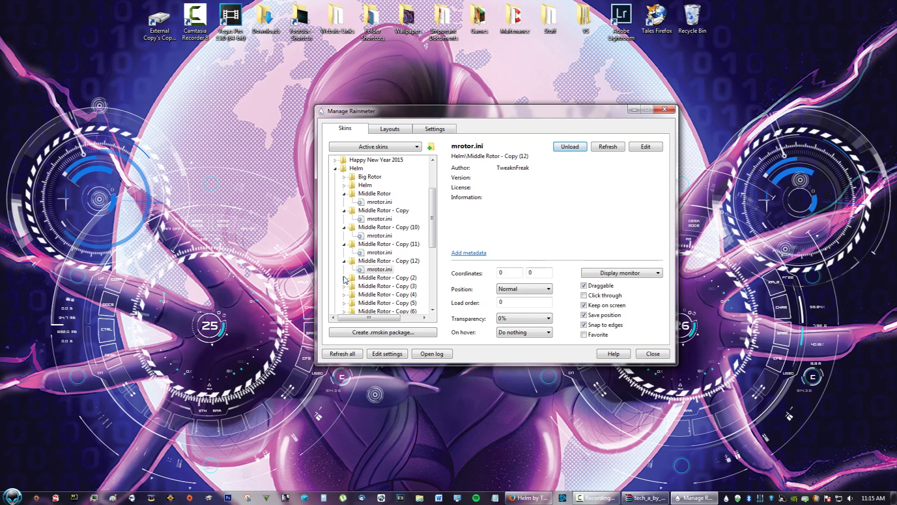
Step: Load mrotor.ini from Middle Rotor copies (2), (3) and (4)
left_click(344, 278)
left_click(380, 286)
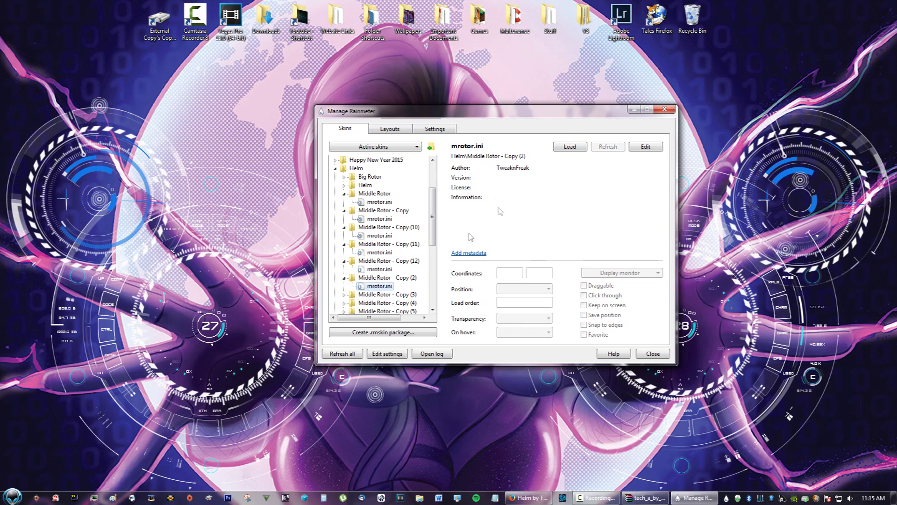
left_click(571, 147)
left_click(378, 302)
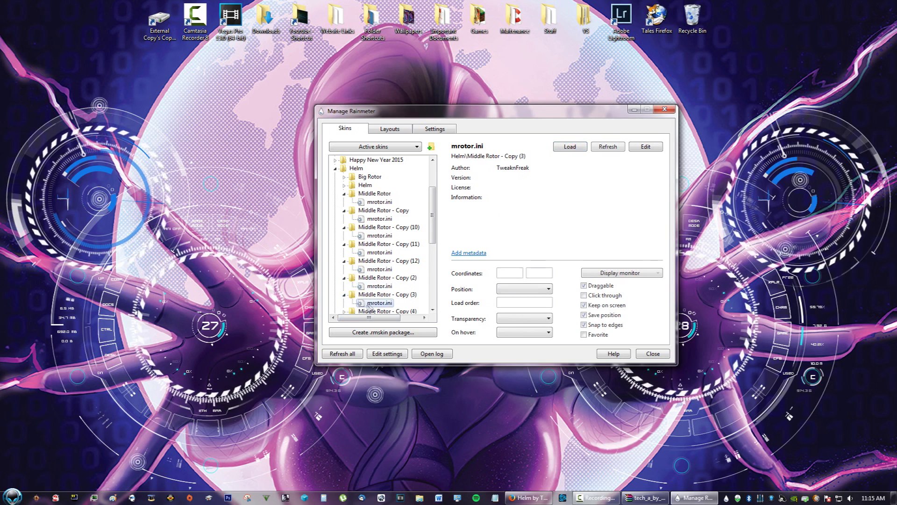
left_click(570, 147)
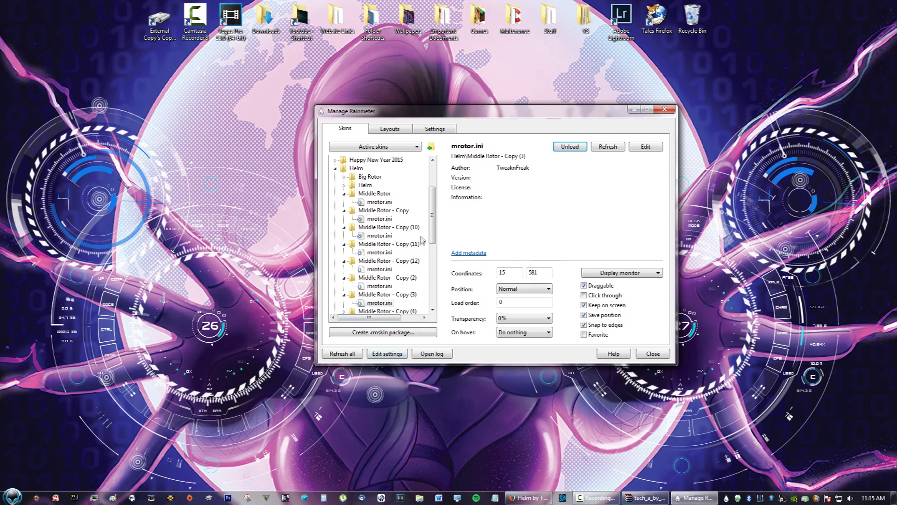
scroll(422, 239, "down", 3)
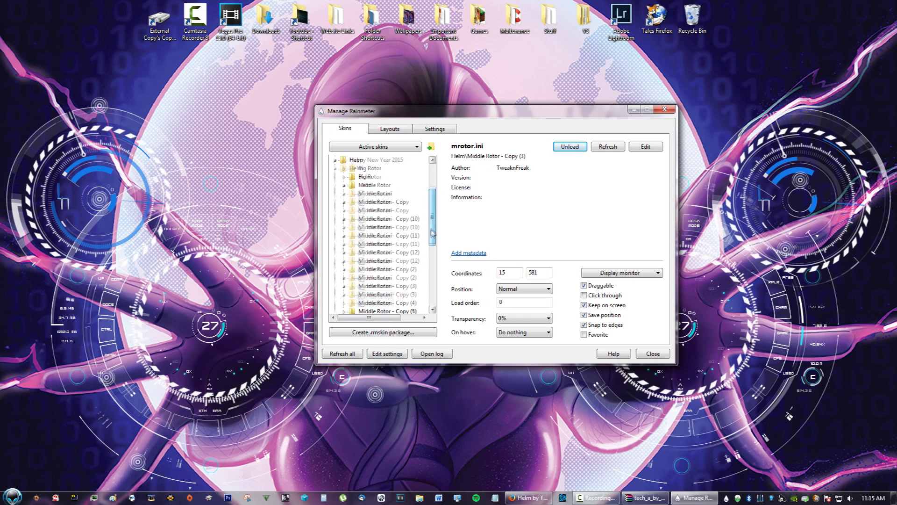
left_click(344, 244)
left_click(379, 253)
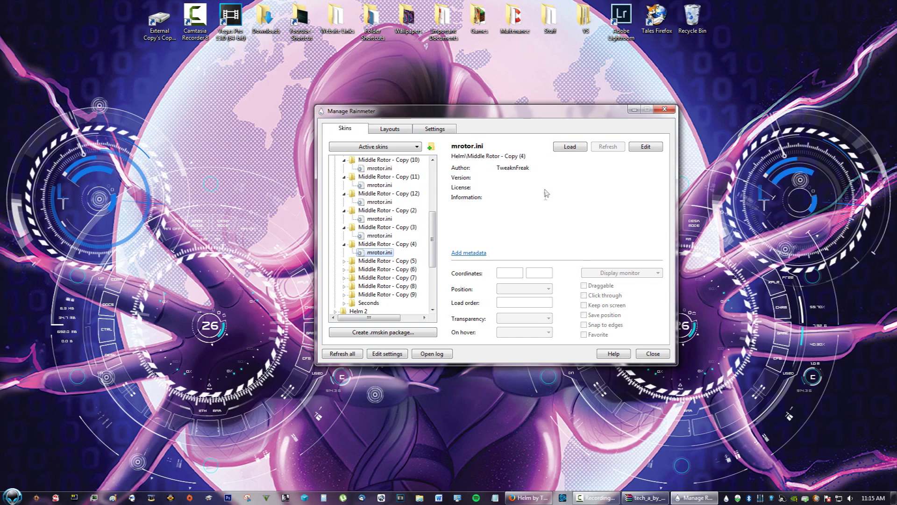
left_click(576, 150)
Step: Load mrotor.ini from Middle Rotor copies (5), (6) and (7)
left_click(345, 261)
left_click(379, 269)
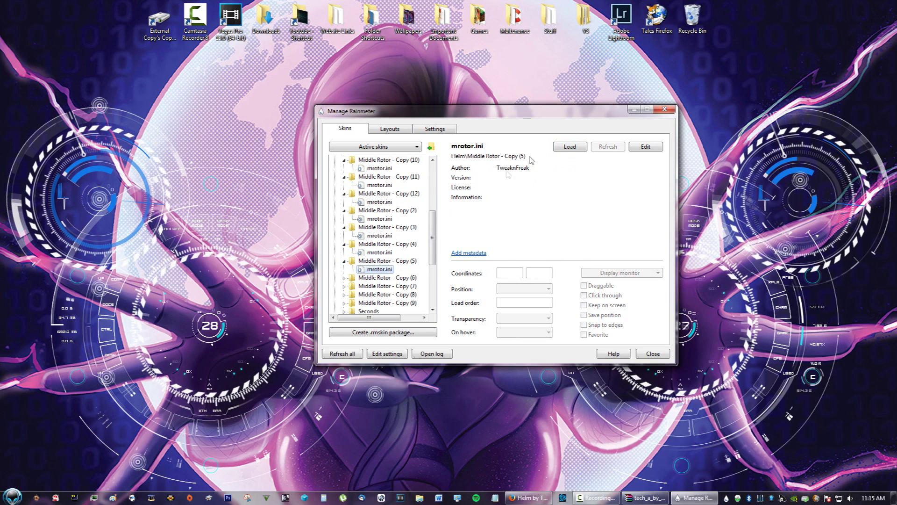
left_click(570, 146)
left_click(344, 278)
left_click(380, 286)
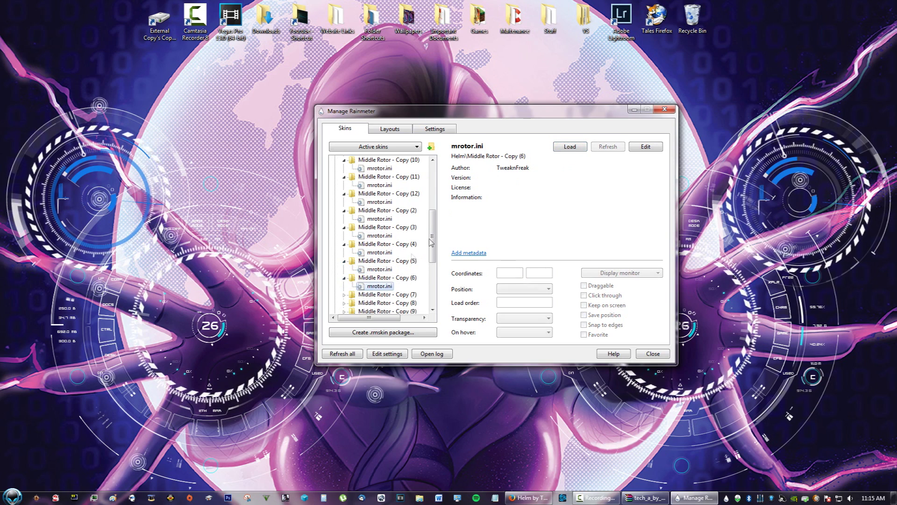
left_click(570, 146)
left_click(345, 294)
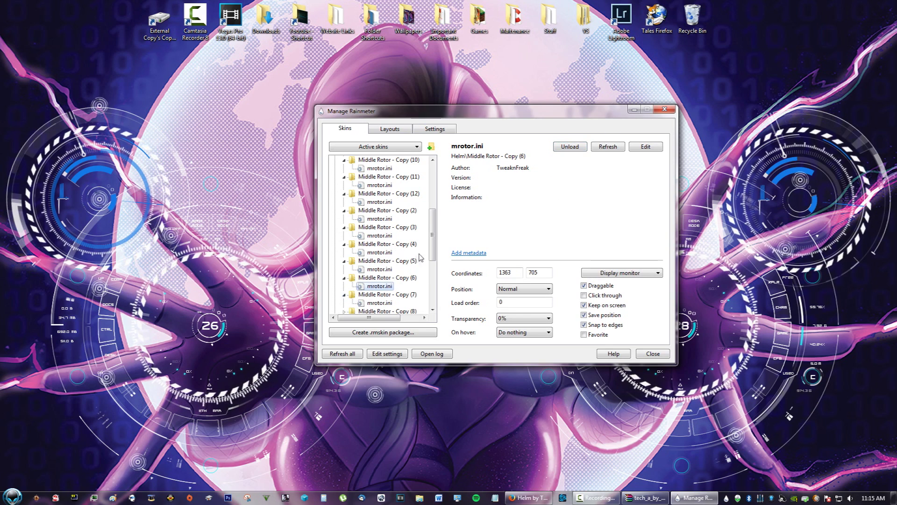
left_click_drag(433, 251, 434, 267)
key("Down")
key("Down")
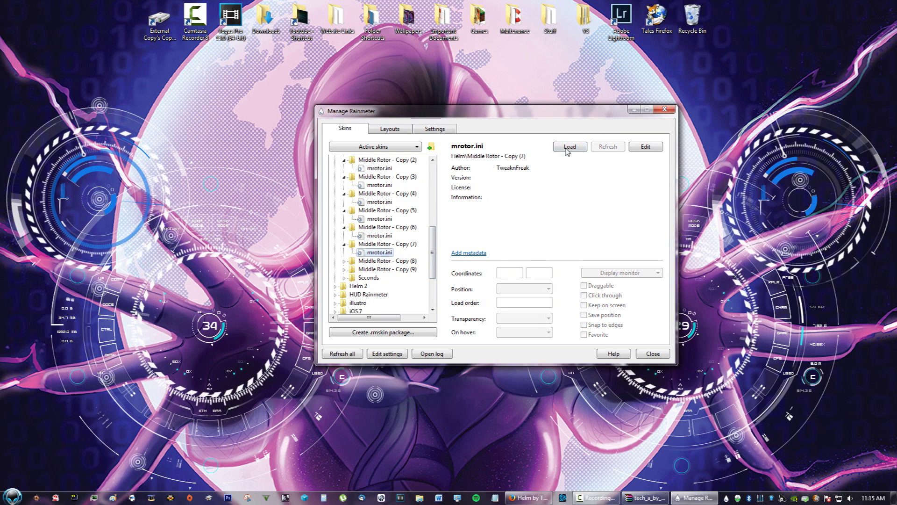
left_click(570, 147)
Step: Load mrotor.ini from Middle Rotor copies (8) and (9)
left_click(345, 260)
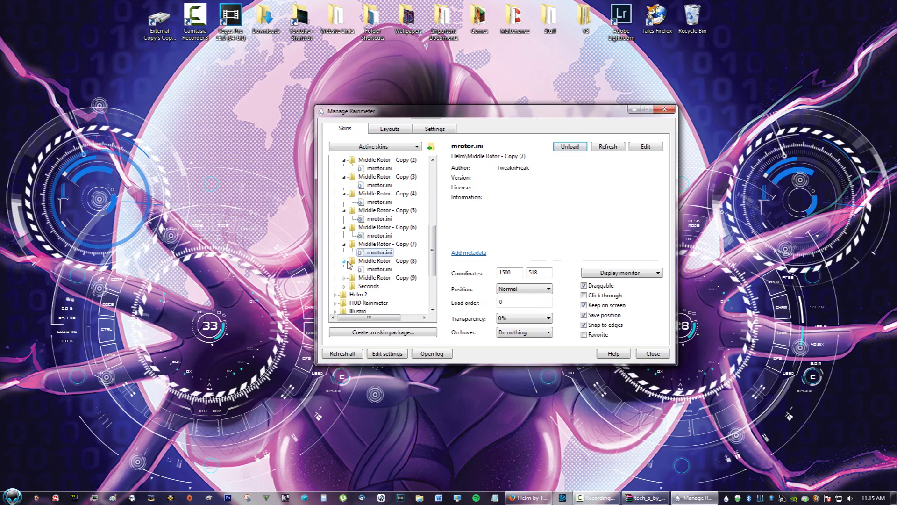
left_click(379, 269)
left_click(570, 147)
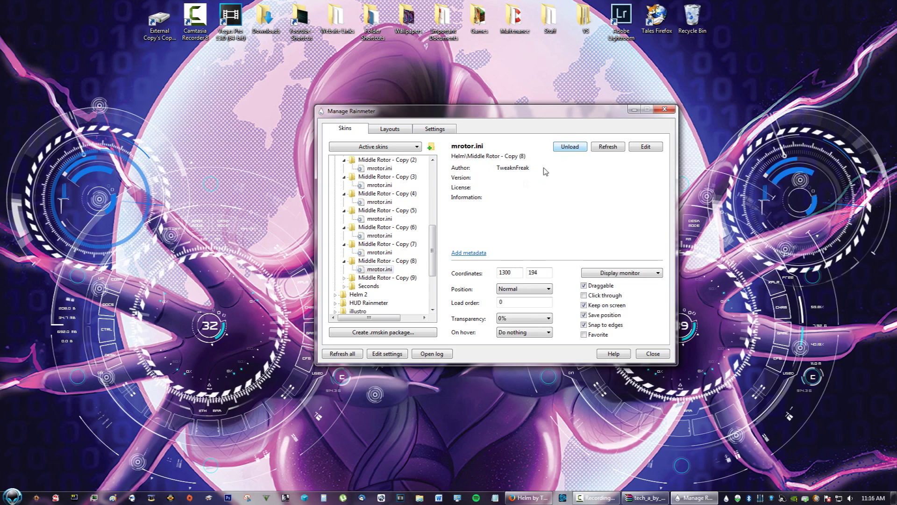
left_click(345, 278)
left_click(379, 286)
left_click(570, 147)
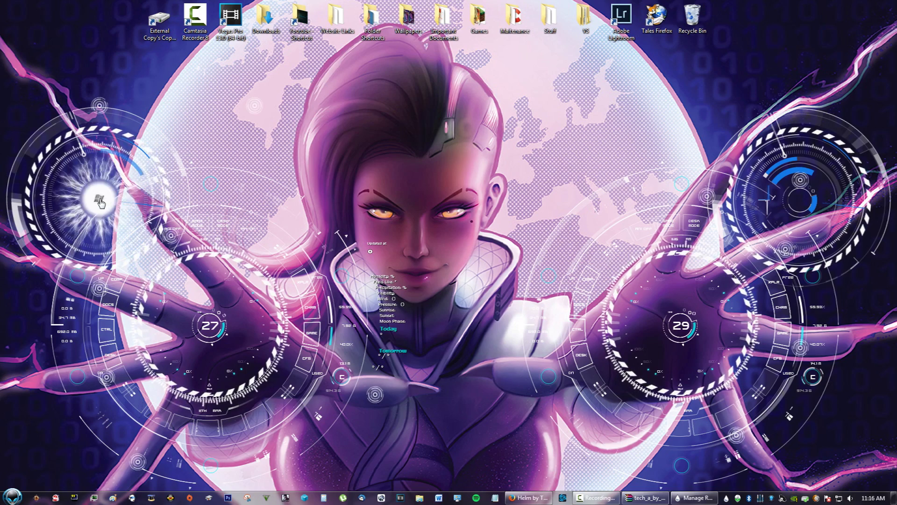
Step: Toggle the Start menu several times using the TECH-A HUD's centre orb
left_click(10, 498)
left_click(10, 498)
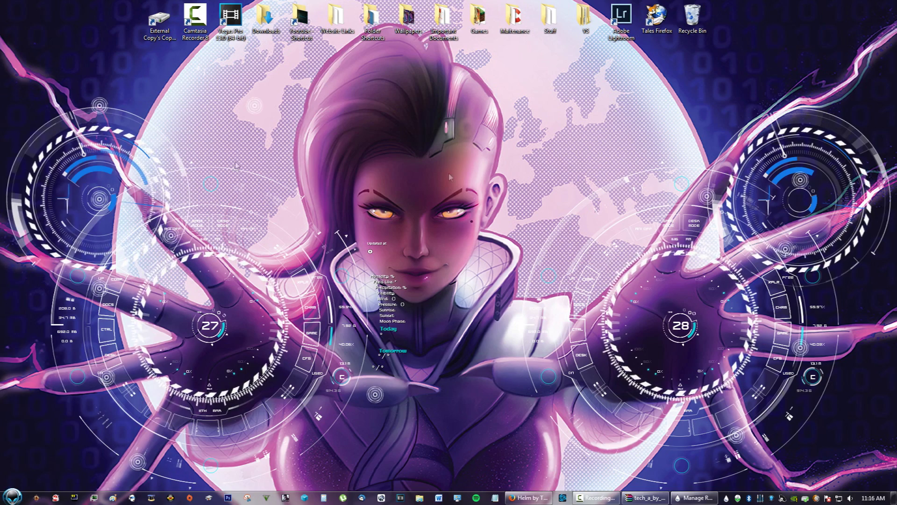
key("super")
key("super")
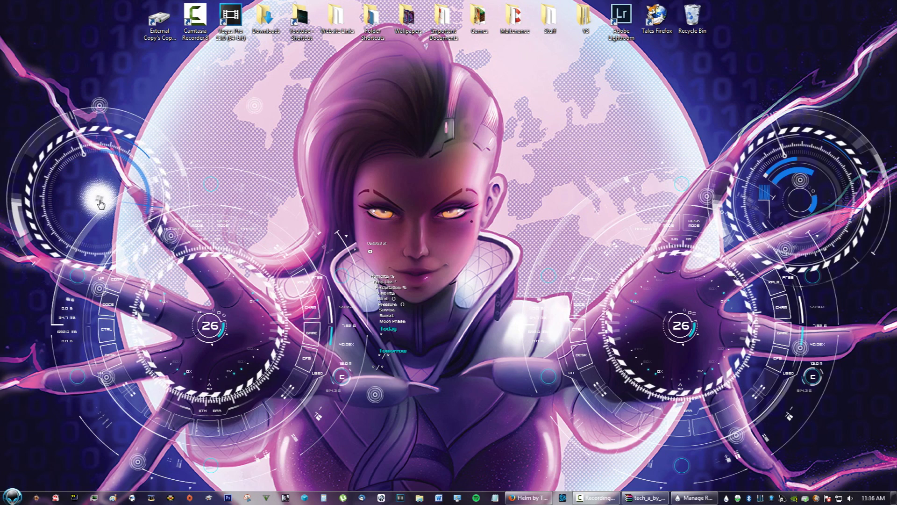
left_click(100, 203)
left_click(99, 204)
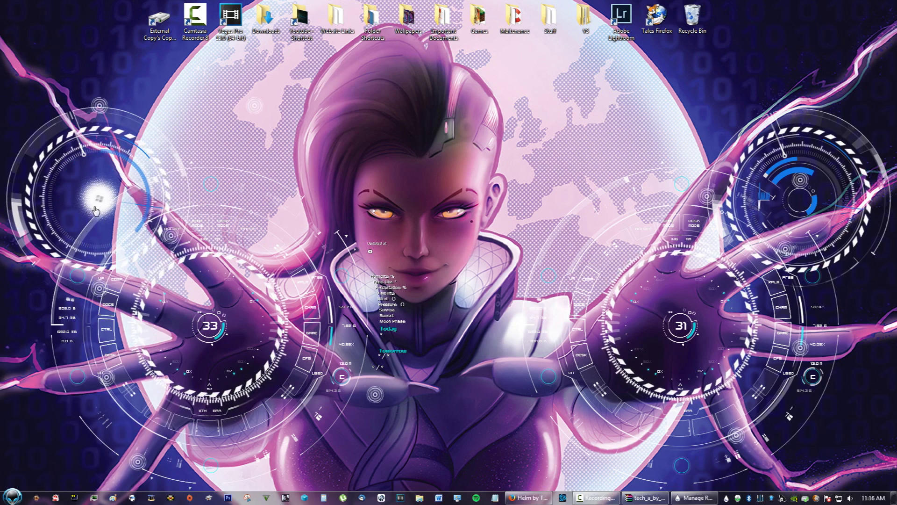
key("super")
key("super")
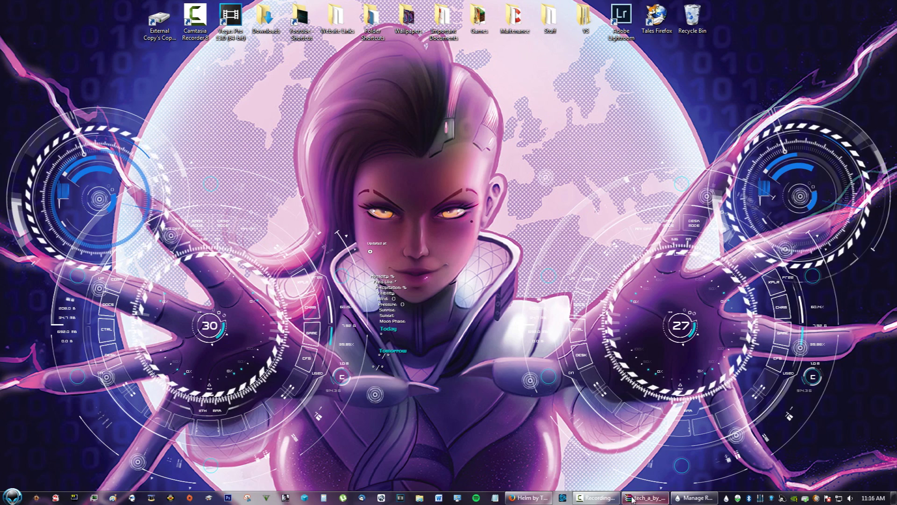
Step: Position a Middle Rotor copy at the centre of Sombra's forehead on the wallpaper
mouse_move(623, 491)
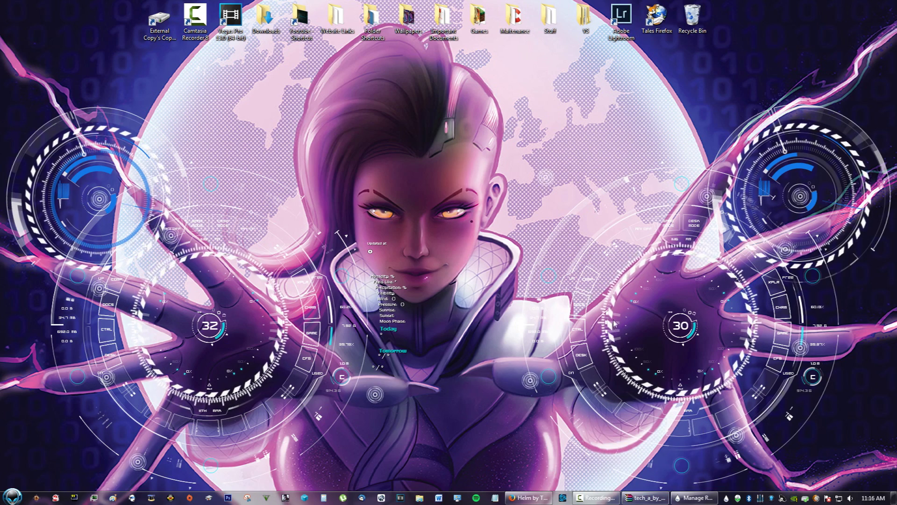